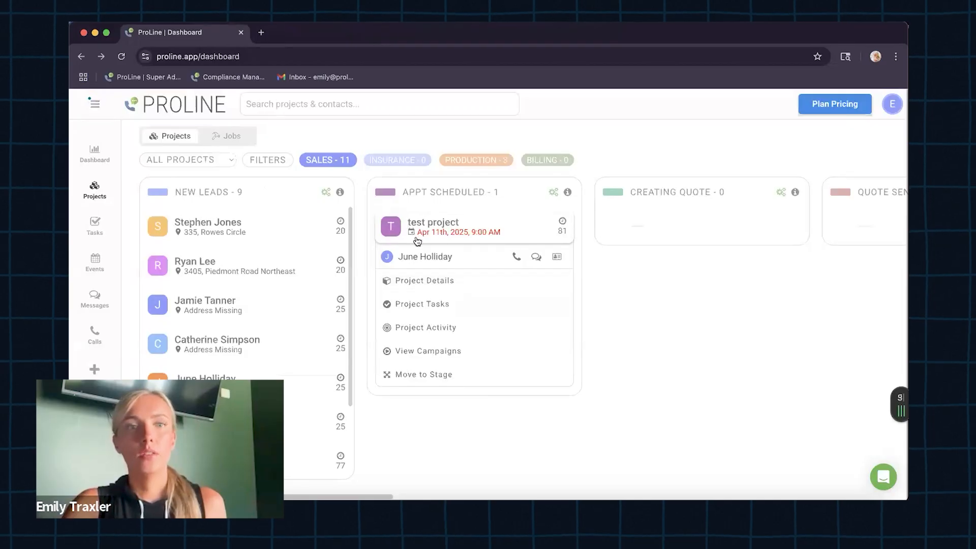
- Review the project details of "test project" in the Appt Scheduled stage, and close them
left_click(449, 281)
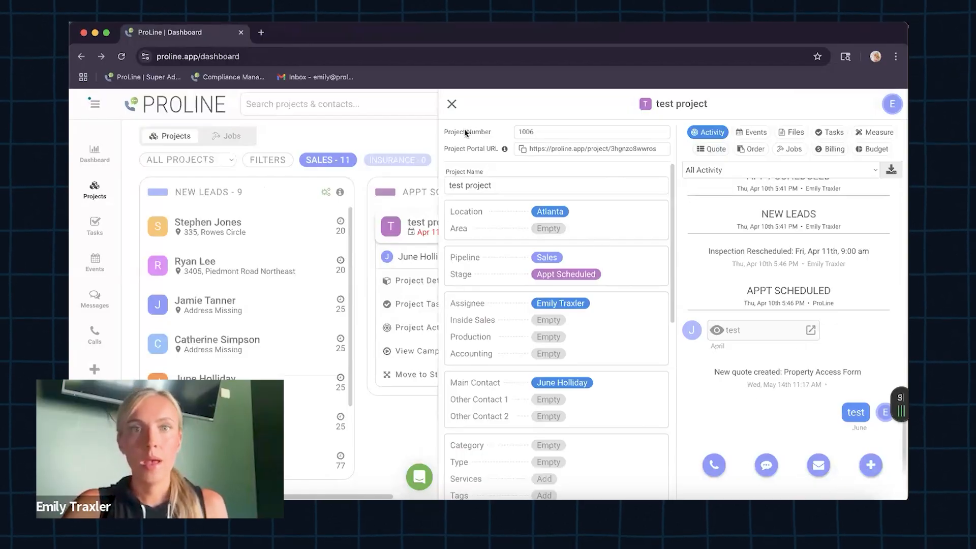
left_click(452, 104)
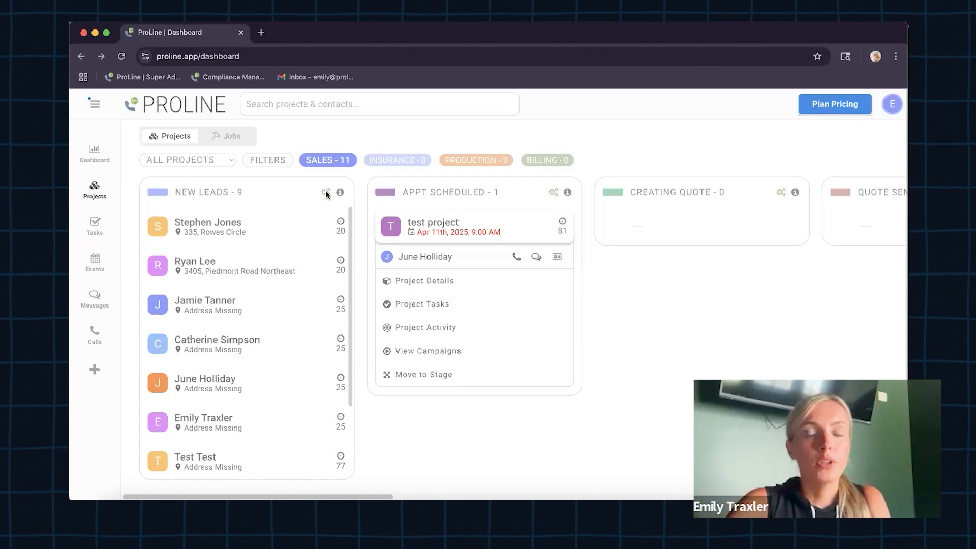
- Examine the campaign of the first project in the New Leads stage, including its pending messages and control options
left_click_drag(241, 224, 279, 224)
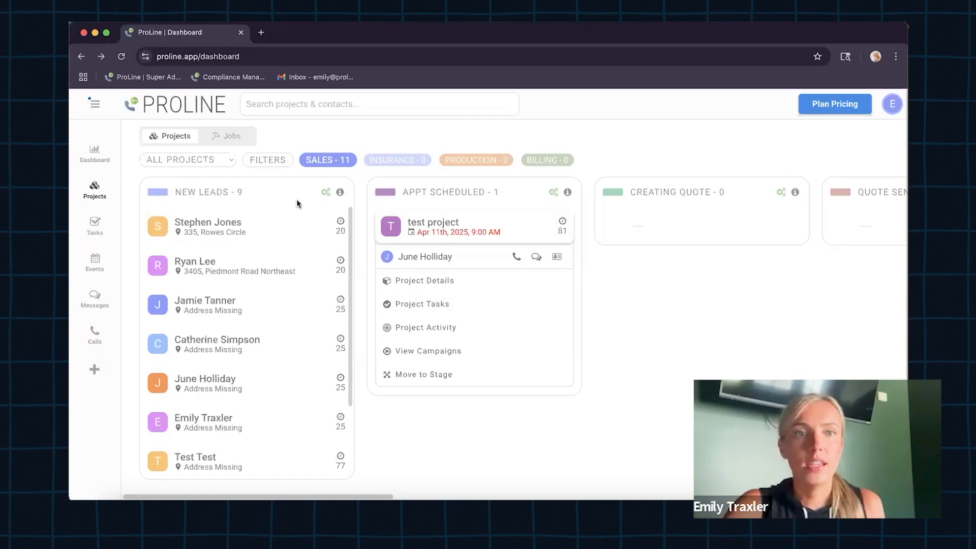
left_click(285, 222)
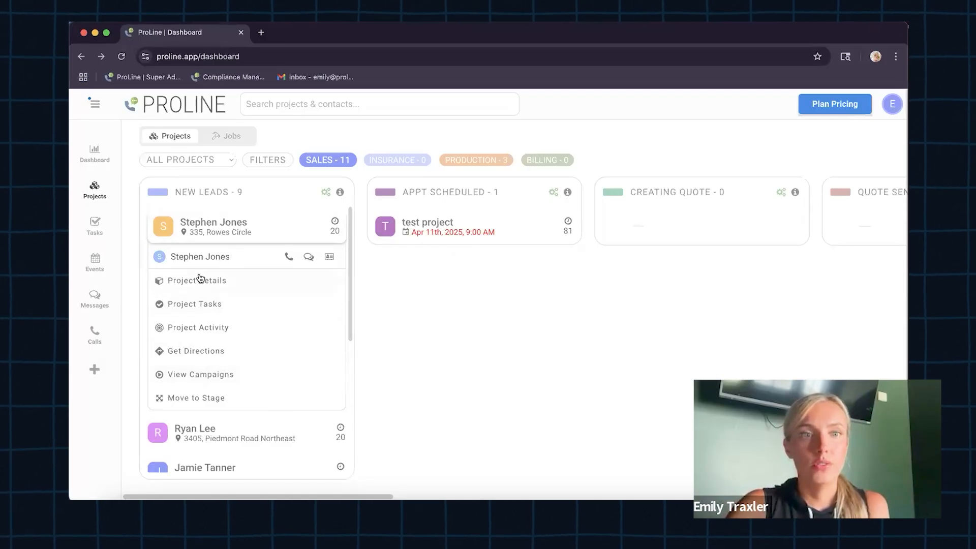
left_click(248, 381)
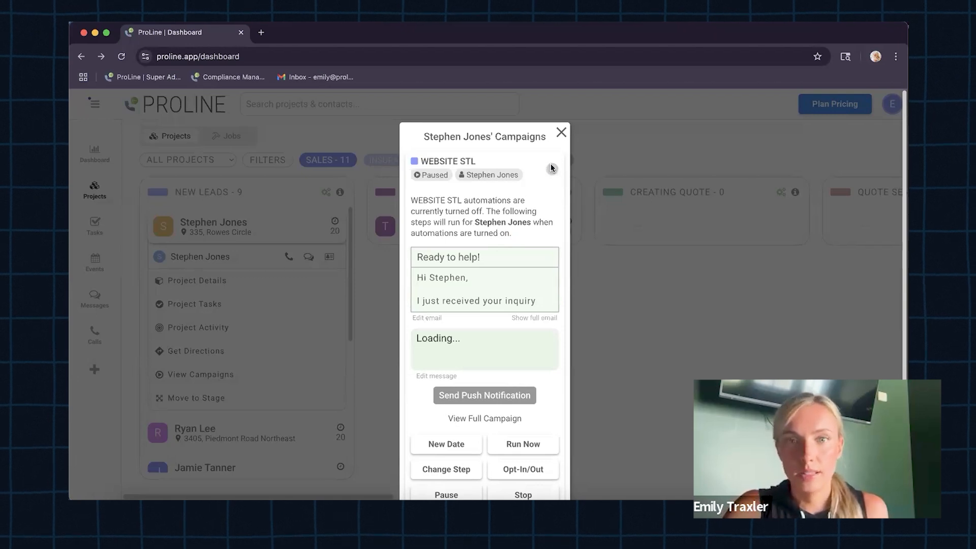
scroll(537, 214, "down", 2)
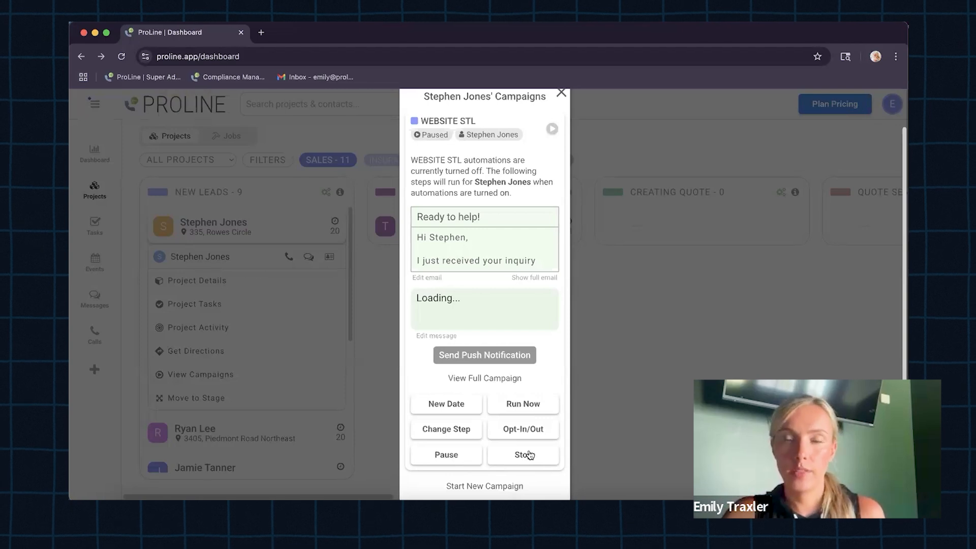
scroll(523, 328, "up", 1)
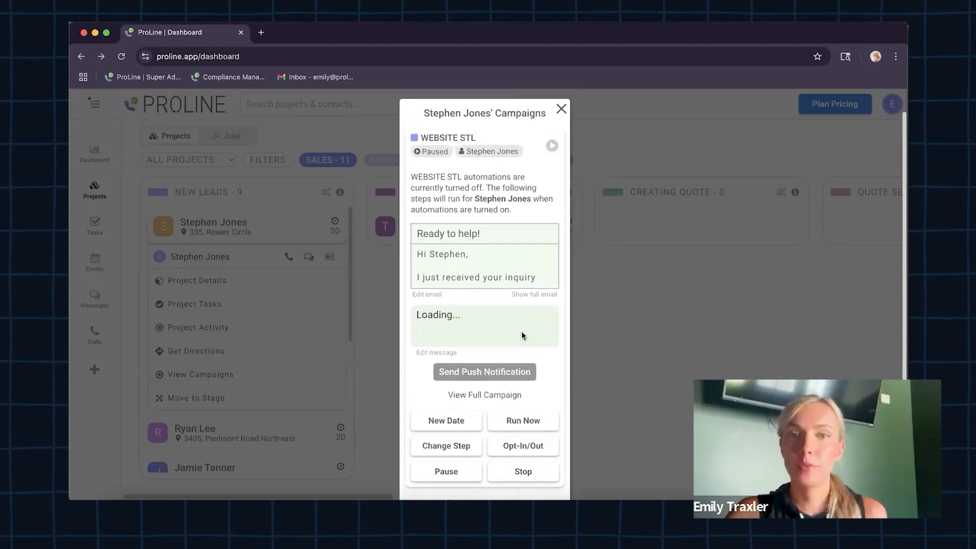
scroll(522, 336, "down", 1)
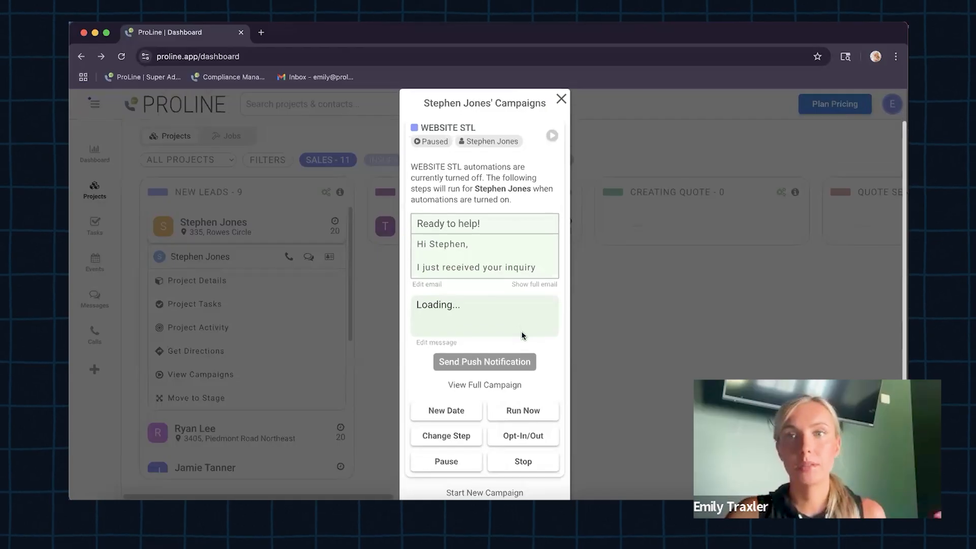
scroll(522, 336, "up", 2)
scroll(521, 336, "down", 1)
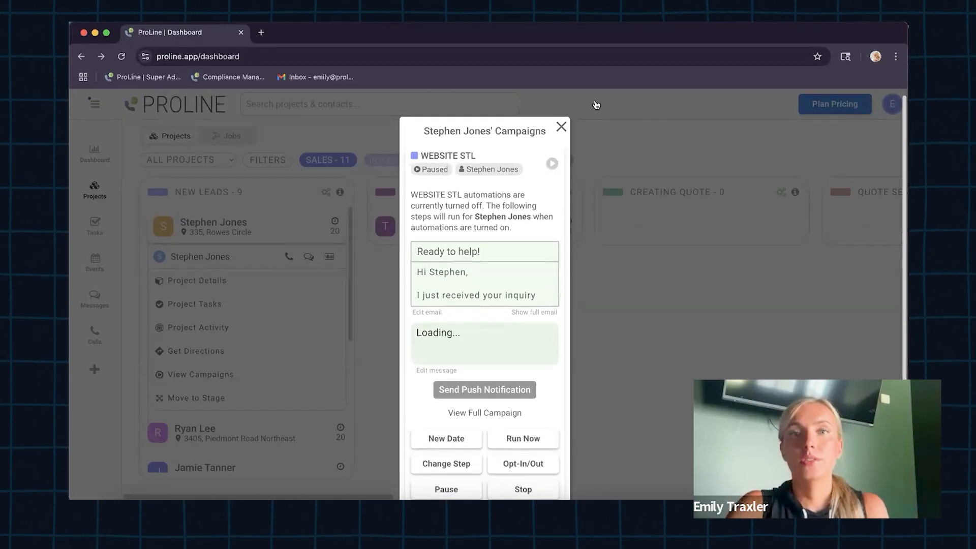
left_click(562, 126)
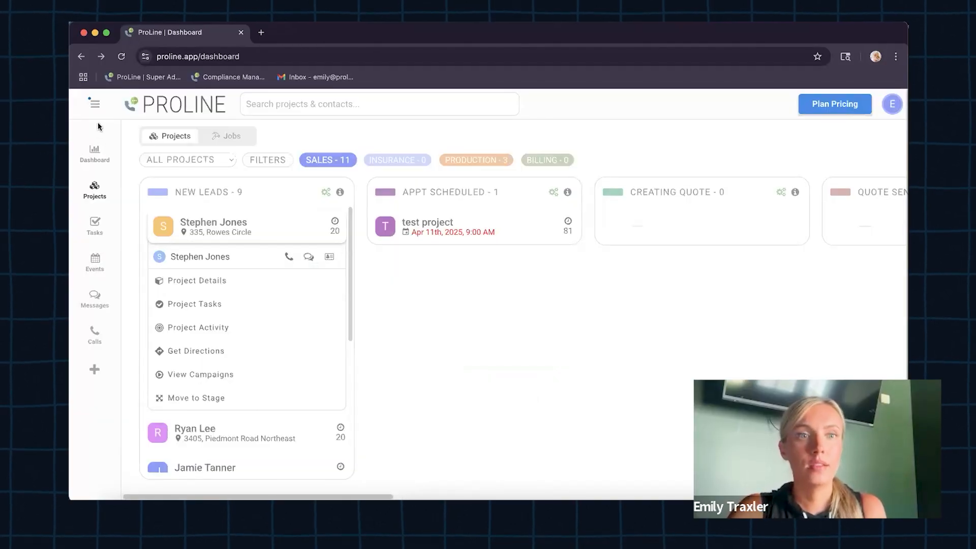
- Go to the campaign management page and open the APPT REMINDERS campaign in the JOB UPDATES folder for editing
left_click(95, 104)
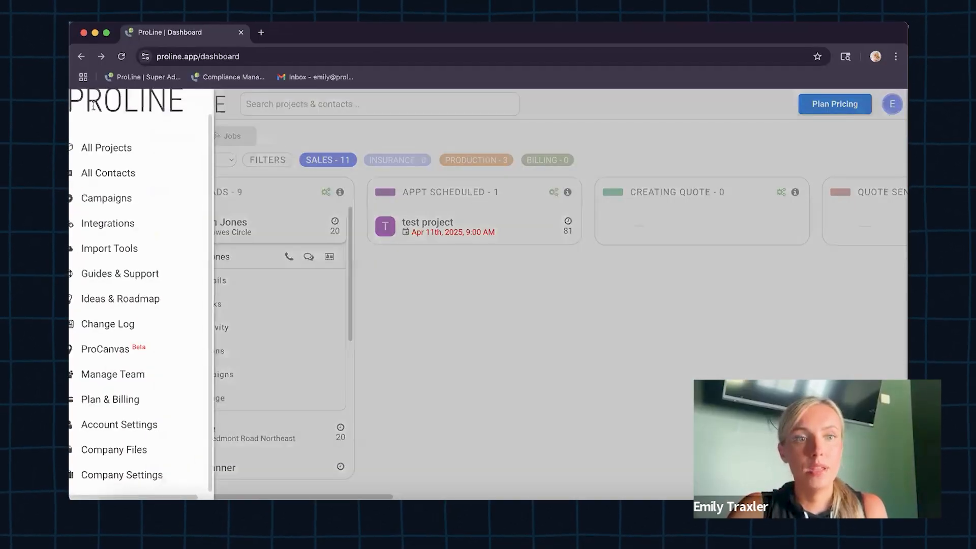
left_click(142, 197)
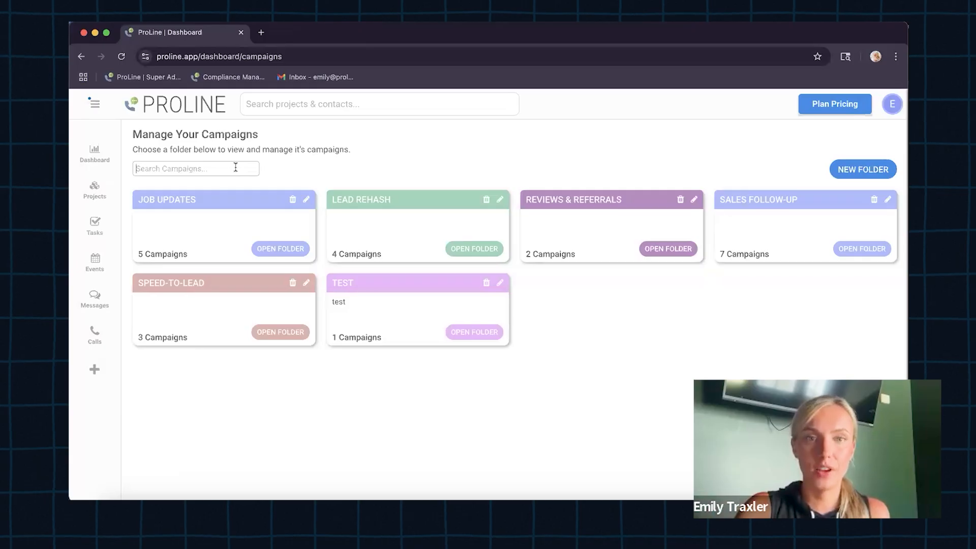
left_click(288, 248)
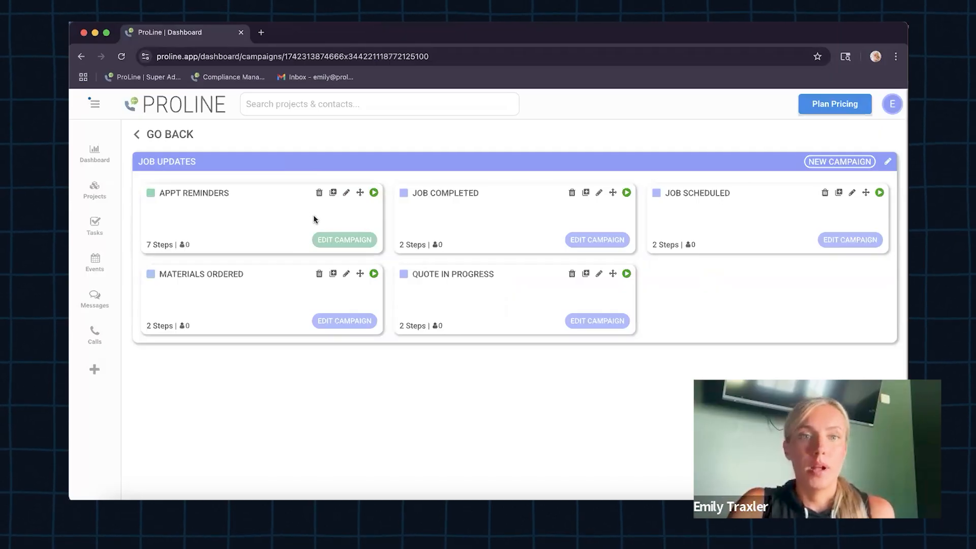
left_click(342, 241)
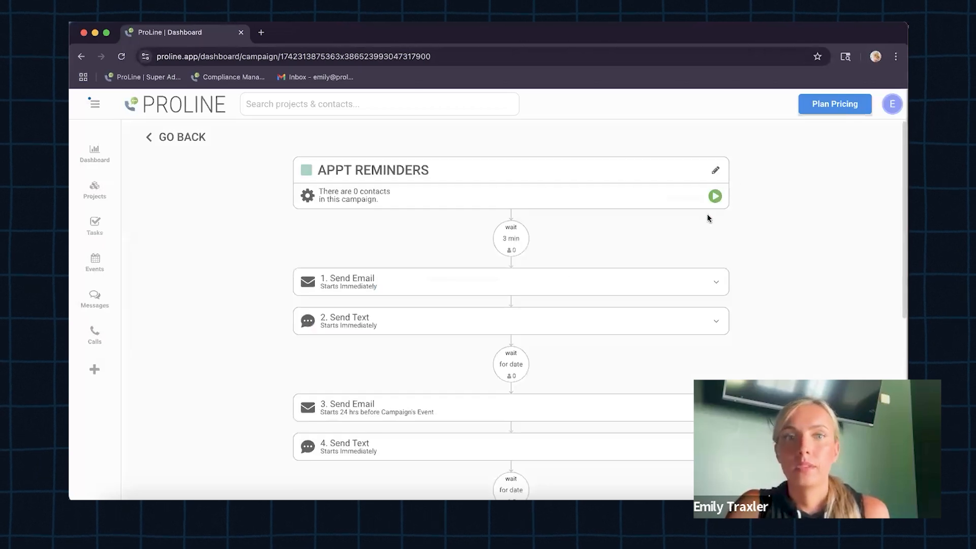
- Check the APPT REMINDERS campaign's name, description and color settings without changing them, and enable the campaign
left_click(714, 174)
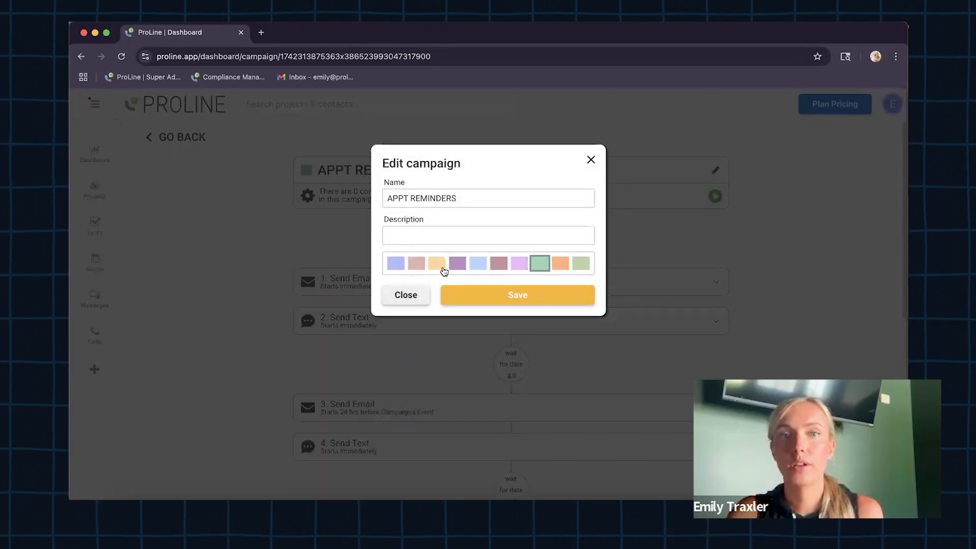
left_click(414, 295)
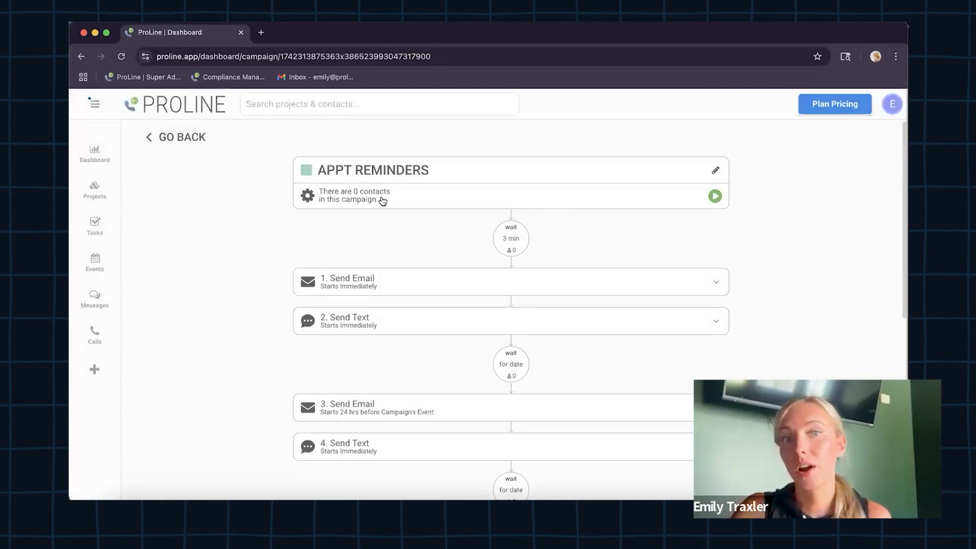
left_click(713, 197)
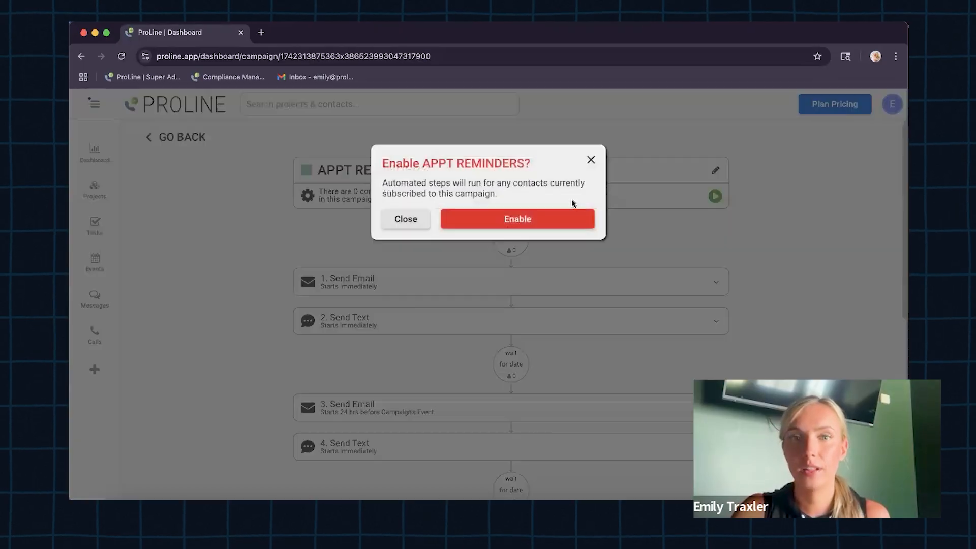
left_click(542, 220)
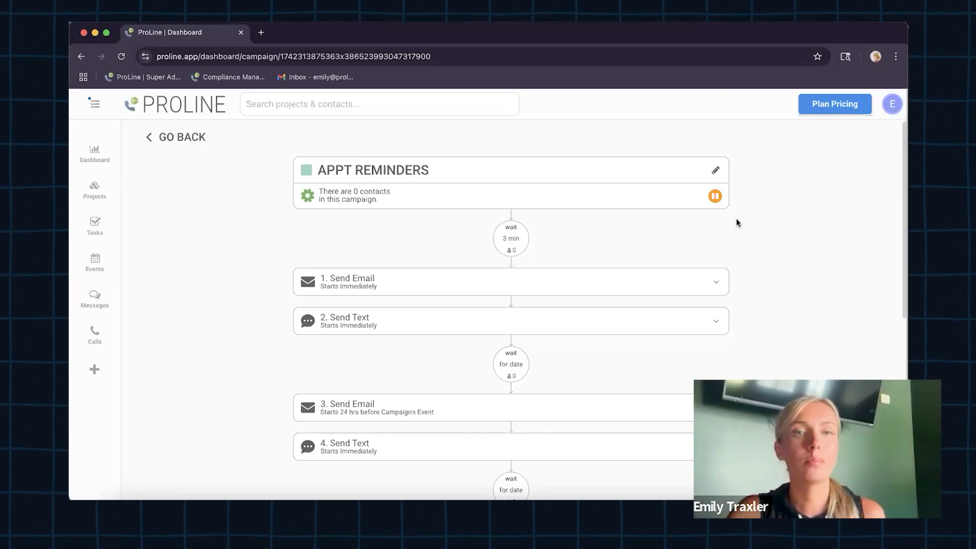
- Look through the campaign's sequence of steps and expand step 1, Send Email, to view its settings
scroll(737, 220, "down", 1)
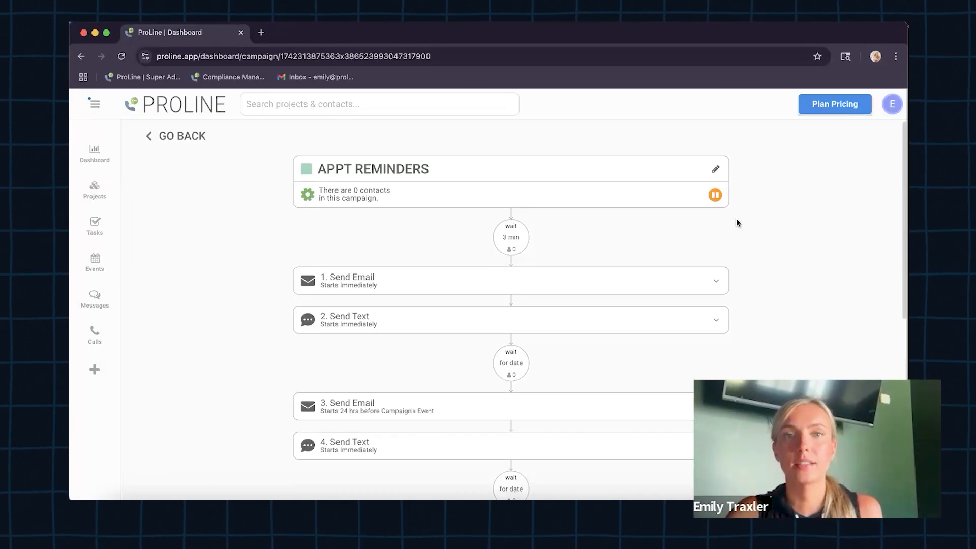
scroll(736, 222, "down", 2)
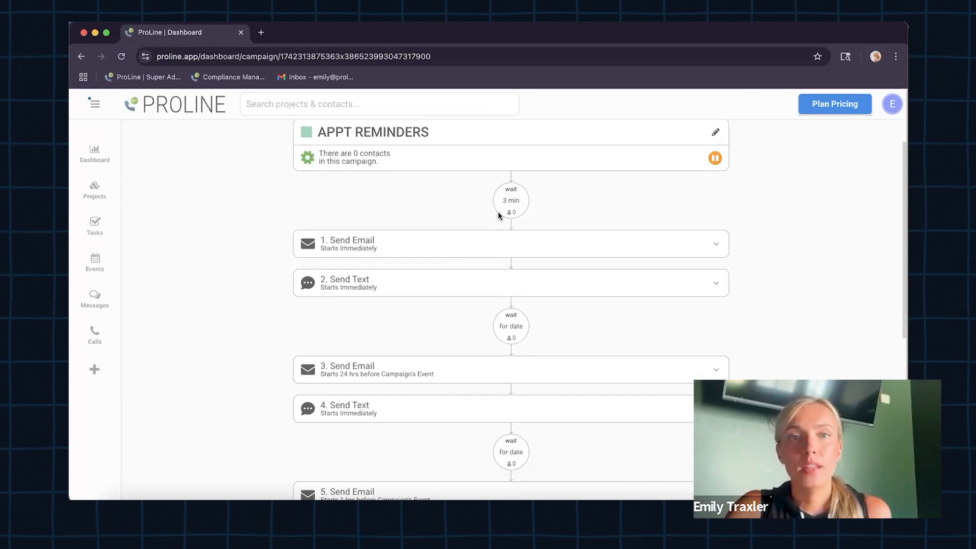
scroll(498, 215, "down", 3)
scroll(498, 212, "down", 1)
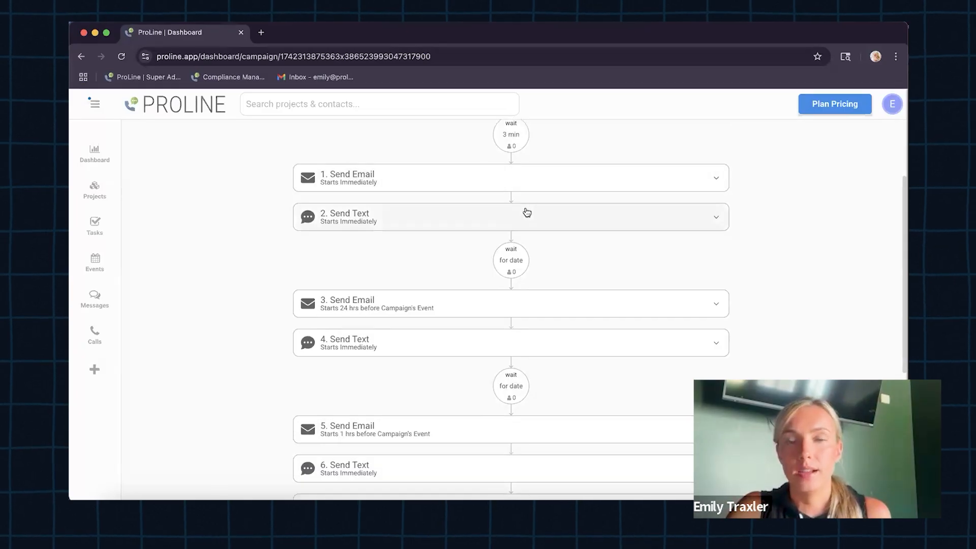
left_click(582, 188)
scroll(597, 320, "down", 1)
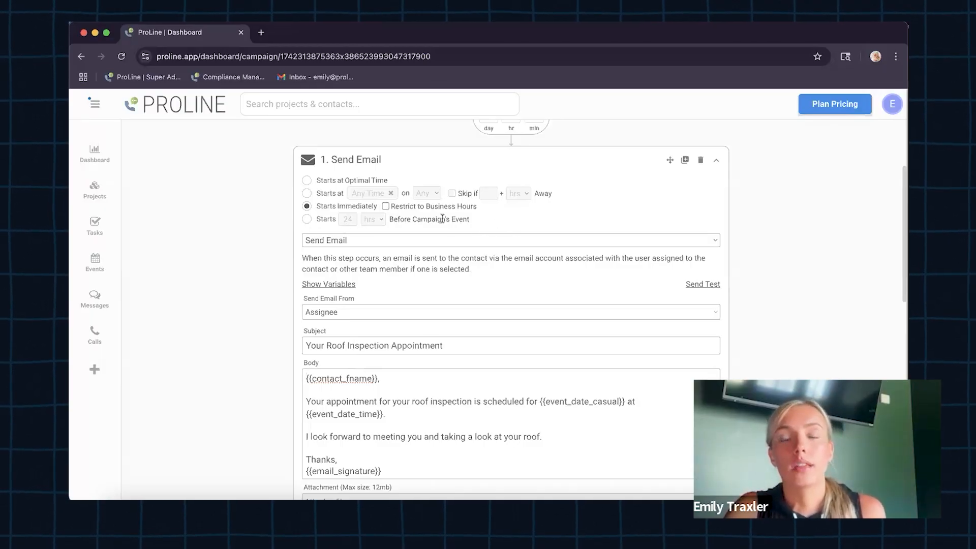
- Look through the available action types for step 1, leaving it set to Send Email
left_click(552, 239)
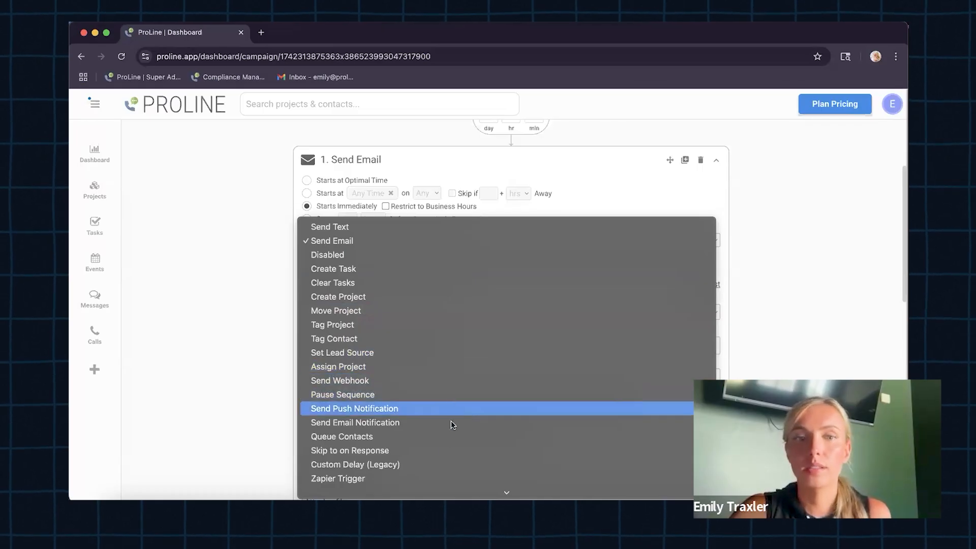
scroll(441, 453, "down", 3)
scroll(441, 454, "down", 1)
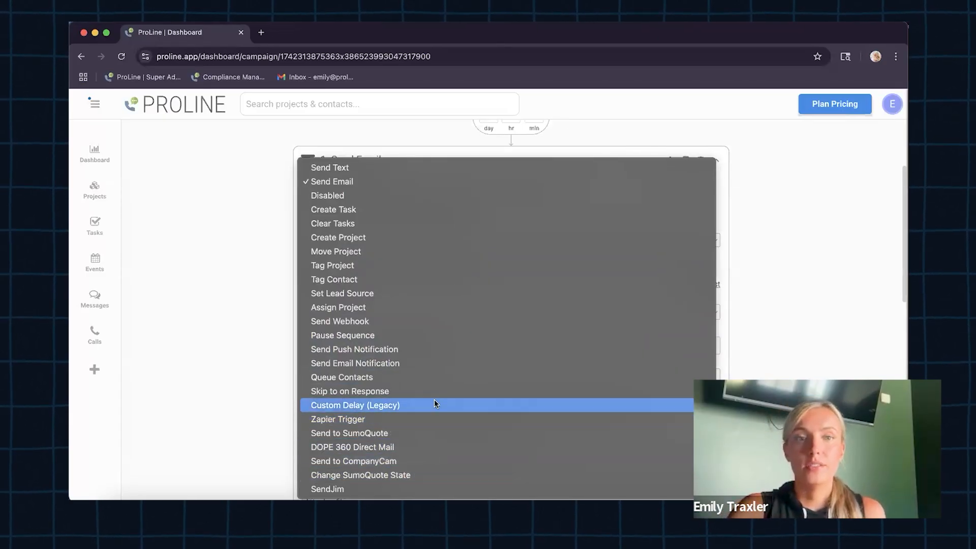
left_click(791, 267)
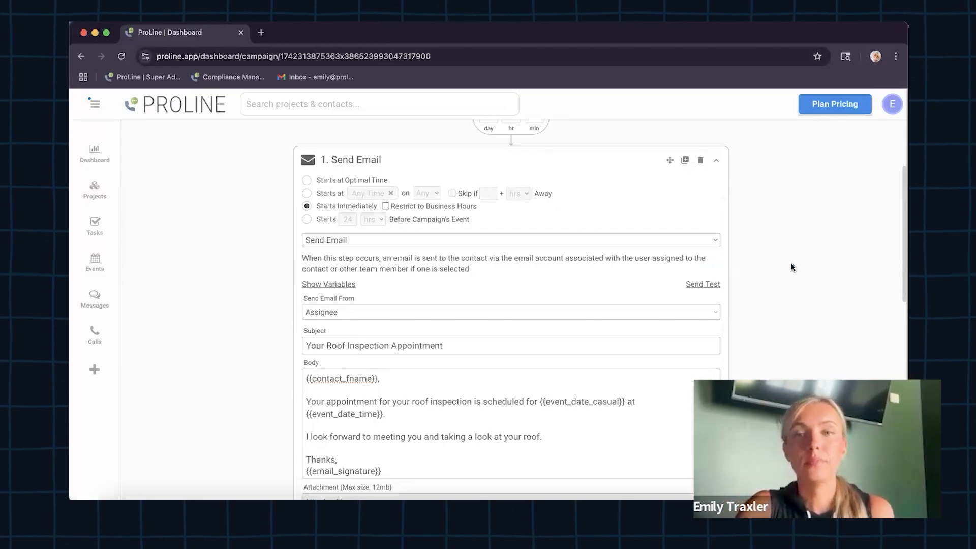
- Review the sender, subject, body and attachment settings of the step 1 email
scroll(791, 267, "down", 2)
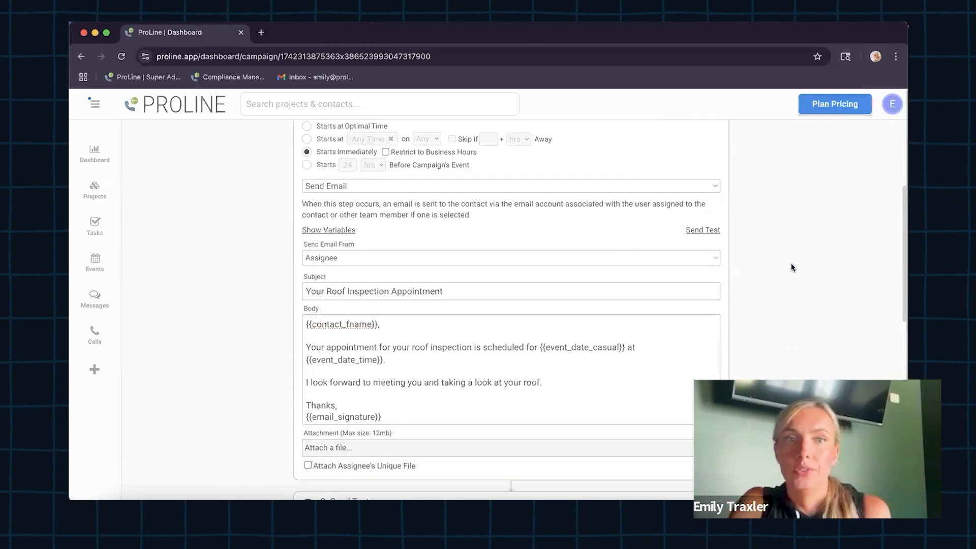
scroll(791, 267, "down", 1)
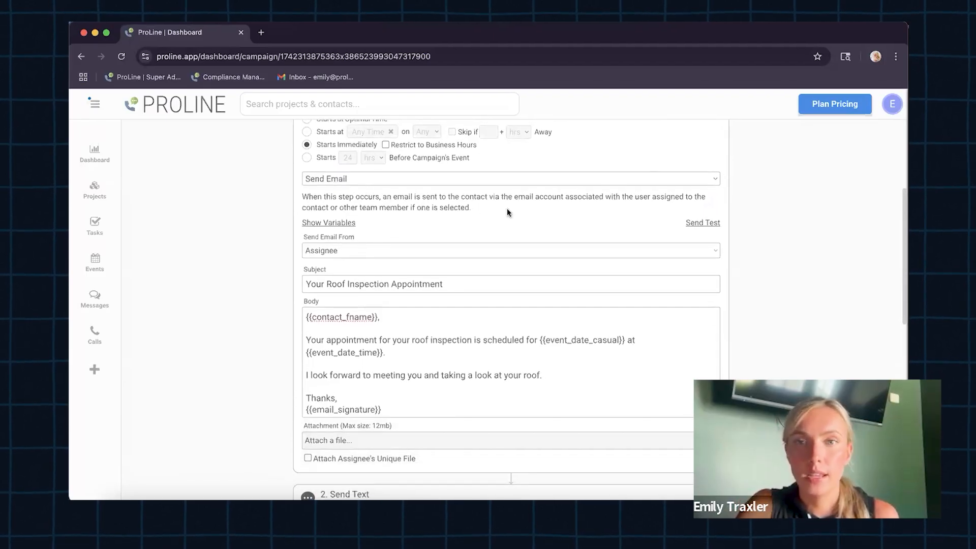
scroll(507, 213, "down", 5)
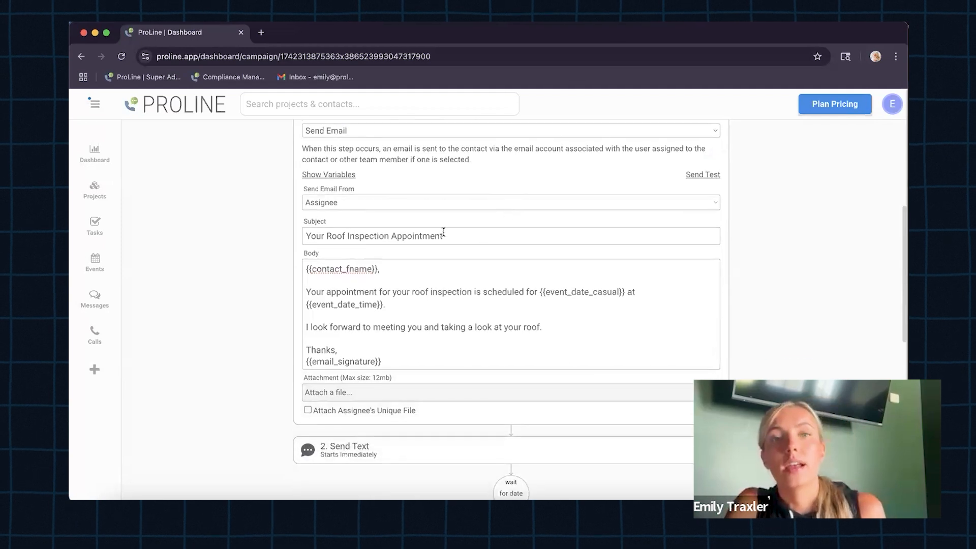
double_click(462, 236)
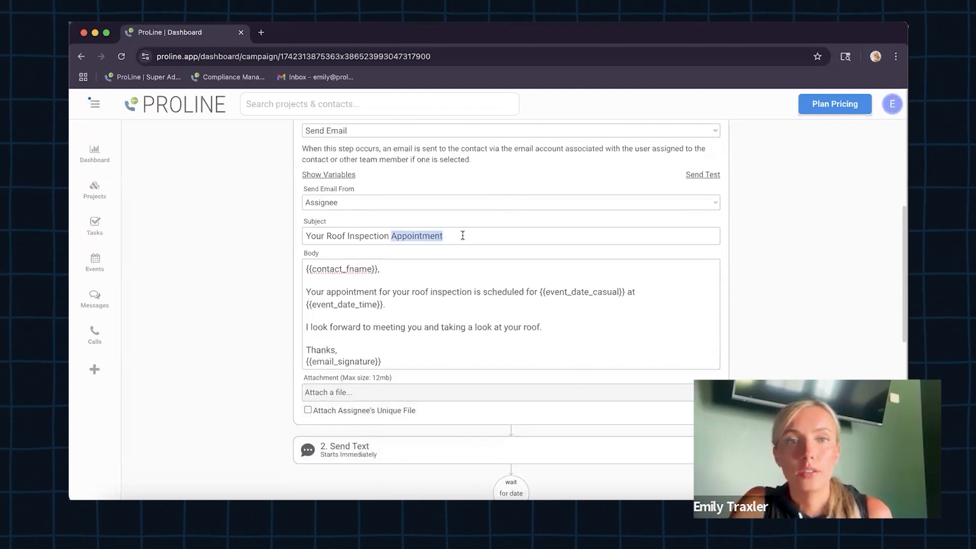
left_click(462, 235)
scroll(434, 332, "down", 1)
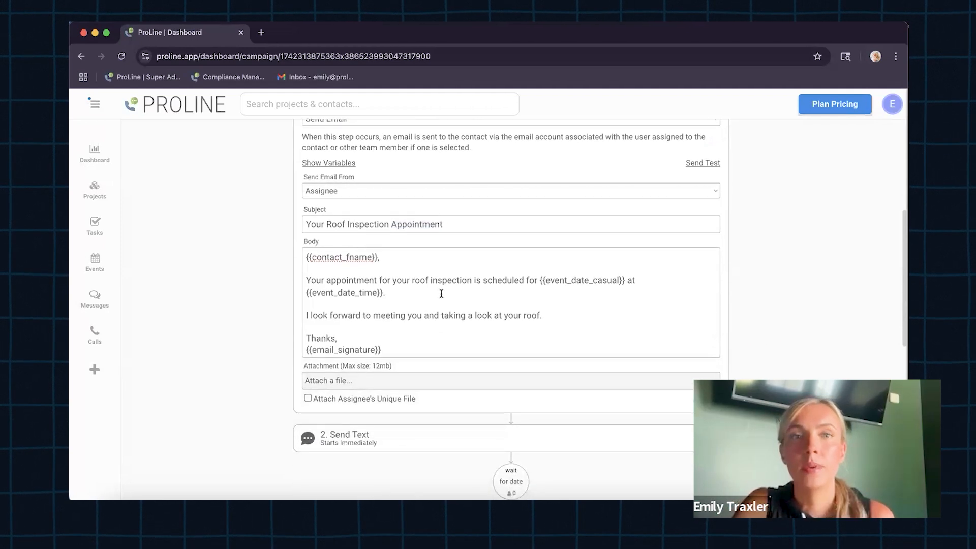
- View the list of ProLine variables for the email, including the Randomized Text (Spin Text) explanation, and return to the email body
left_click(338, 164)
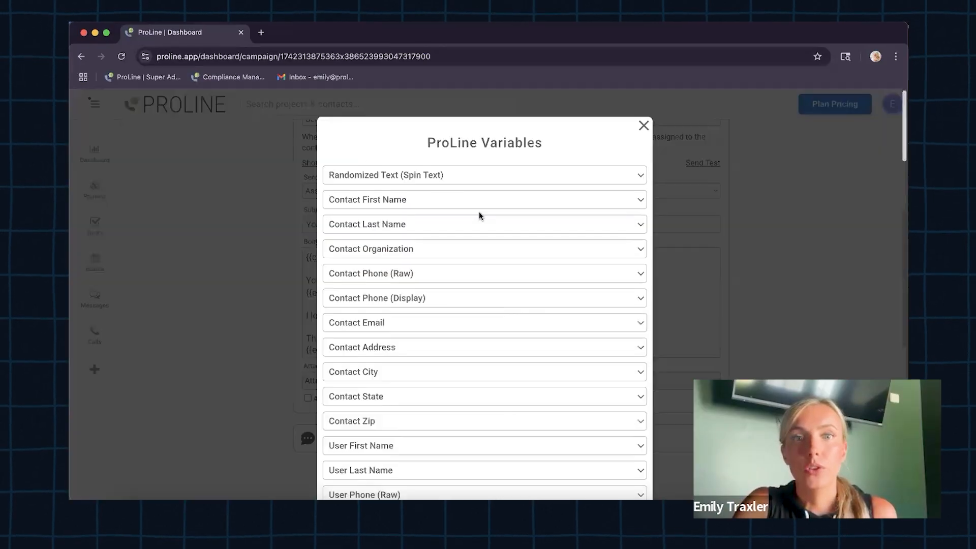
left_click(546, 178)
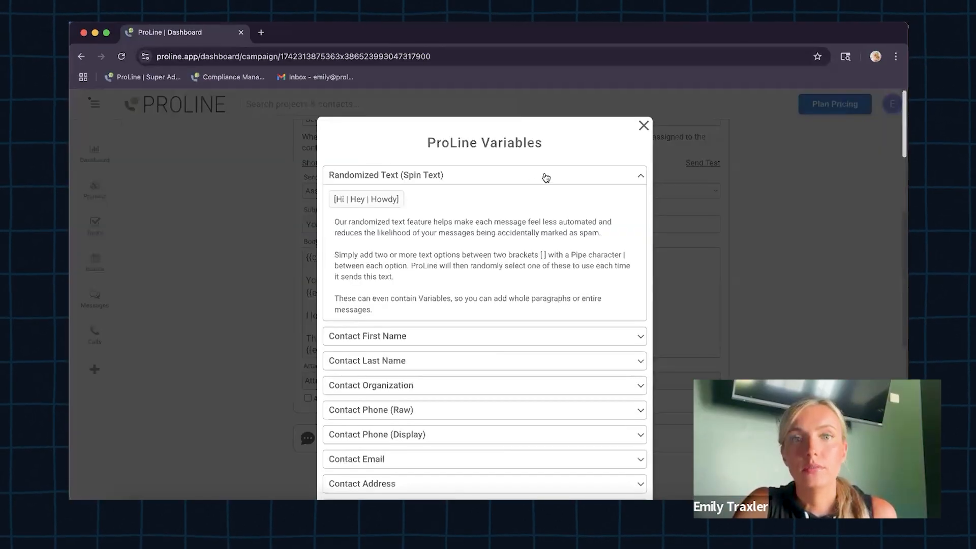
left_click(545, 178)
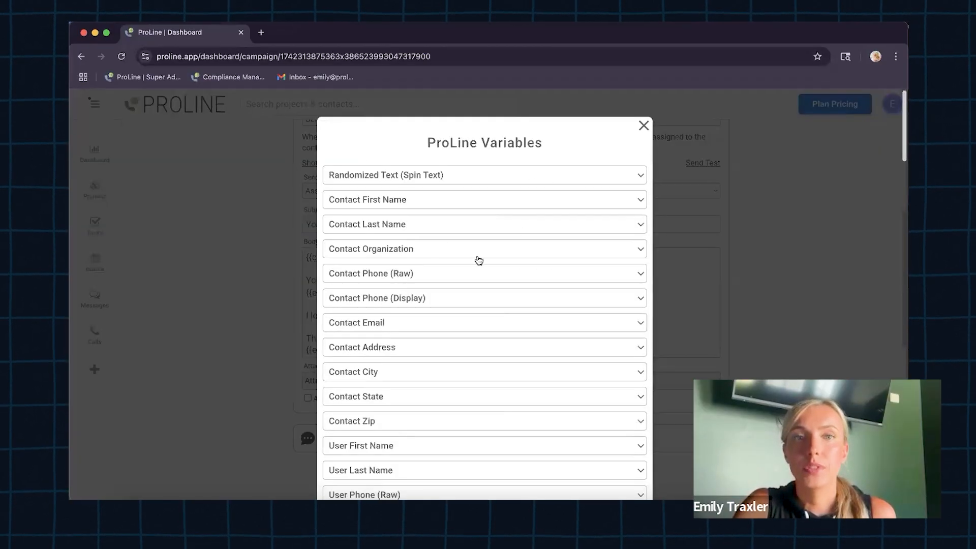
left_click(644, 127)
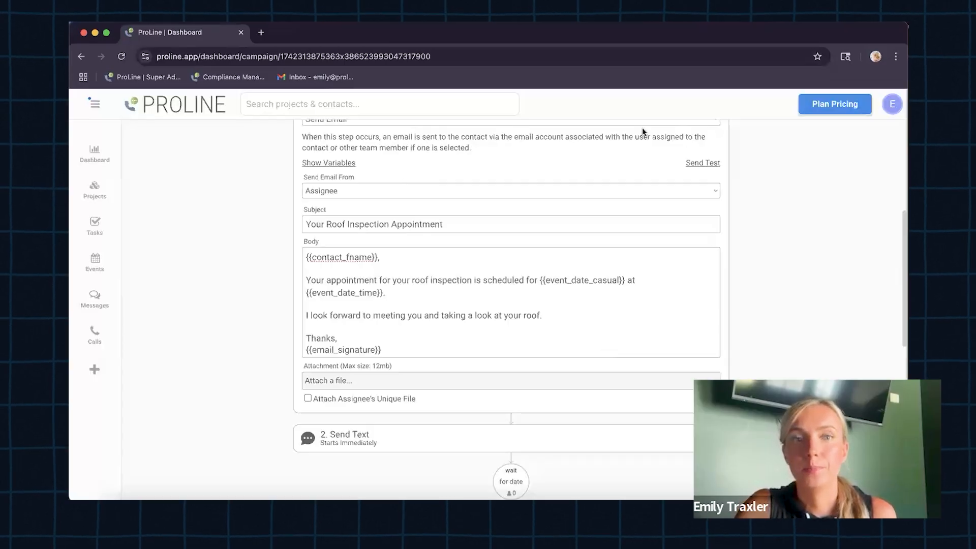
scroll(534, 294, "down", 1)
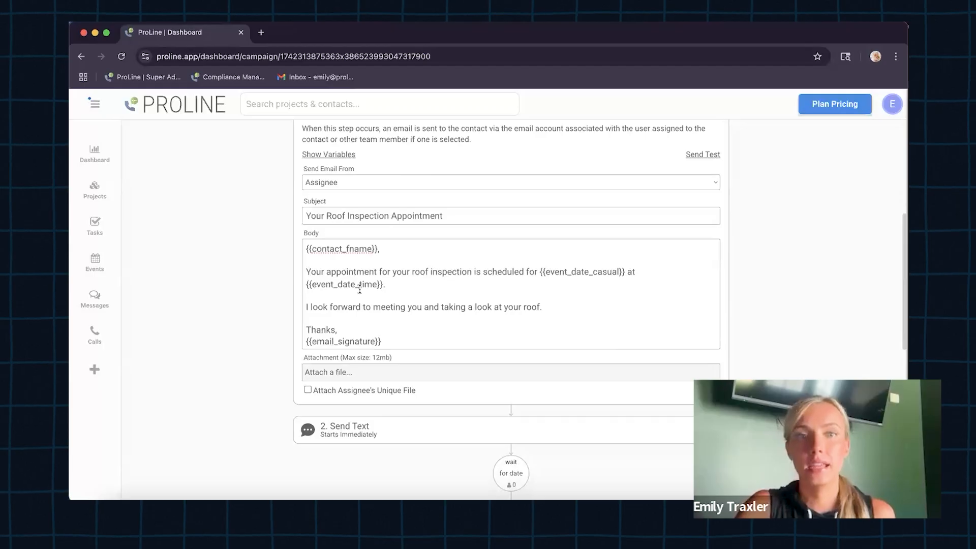
- Try the Attach Assignee's Unique File option on the step 1 email and discard the change
scroll(391, 341, "down", 2)
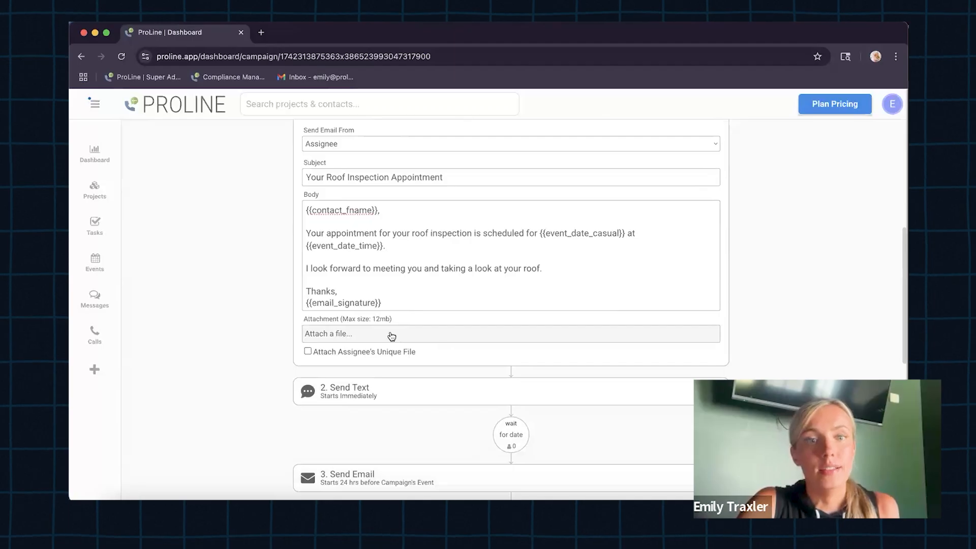
left_click(307, 351)
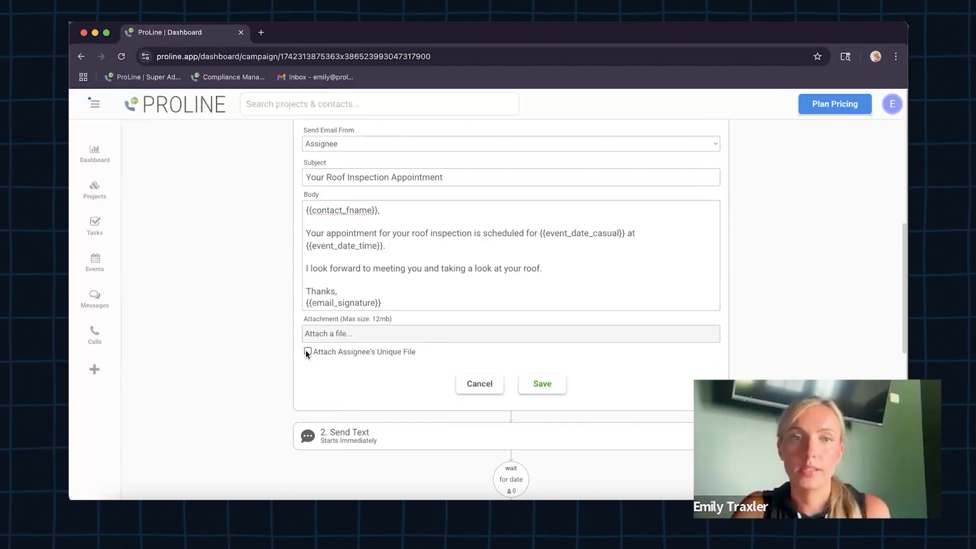
left_click(482, 384)
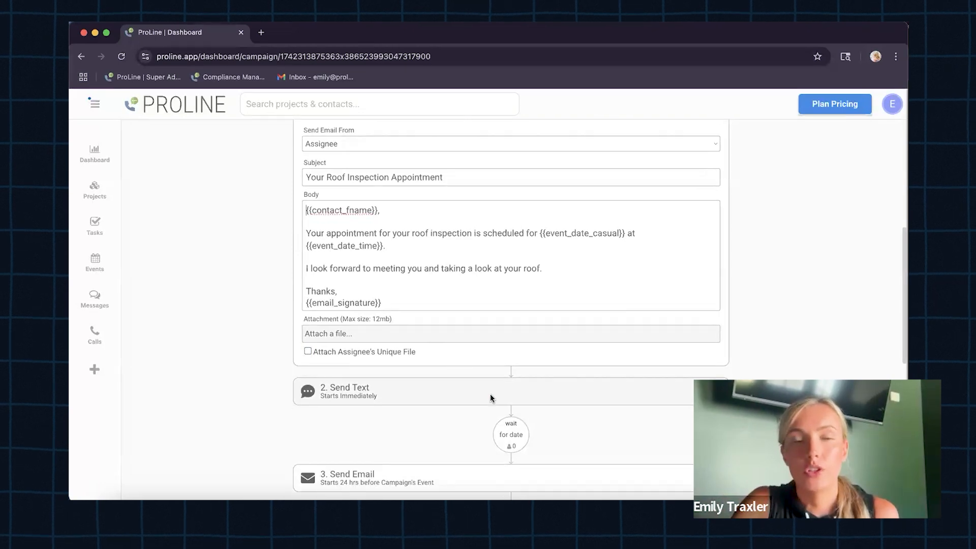
- Expand step 2, Send Text, review its timing, sender, message and attachment settings, and collapse it
left_click(490, 395)
scroll(569, 392, "up", 2)
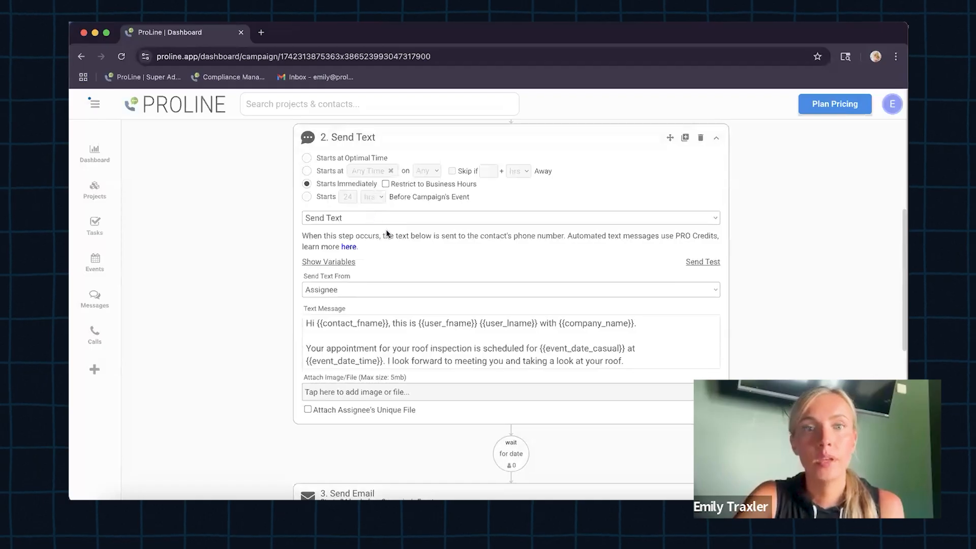
scroll(408, 290, "down", 1)
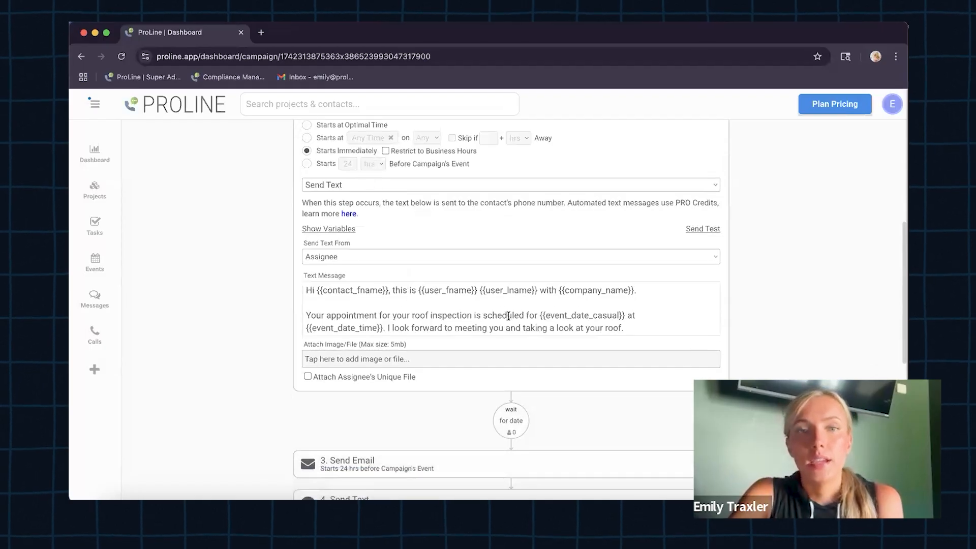
scroll(503, 325, "down", 1)
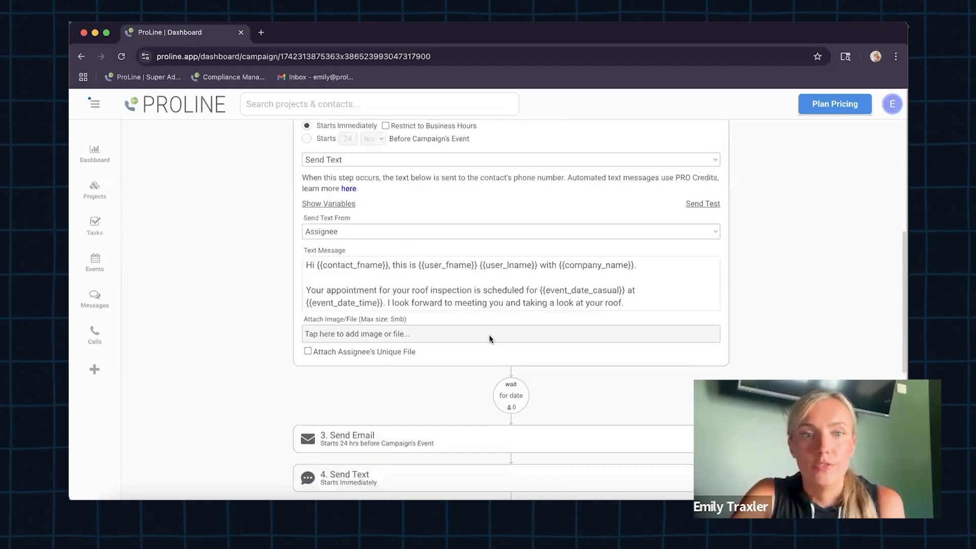
scroll(489, 334, "down", 3)
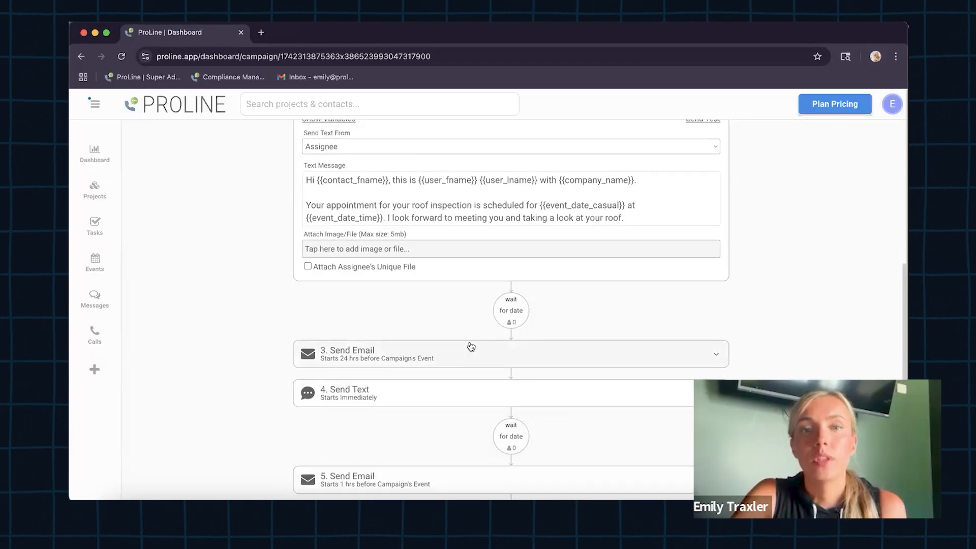
scroll(471, 347, "up", 8)
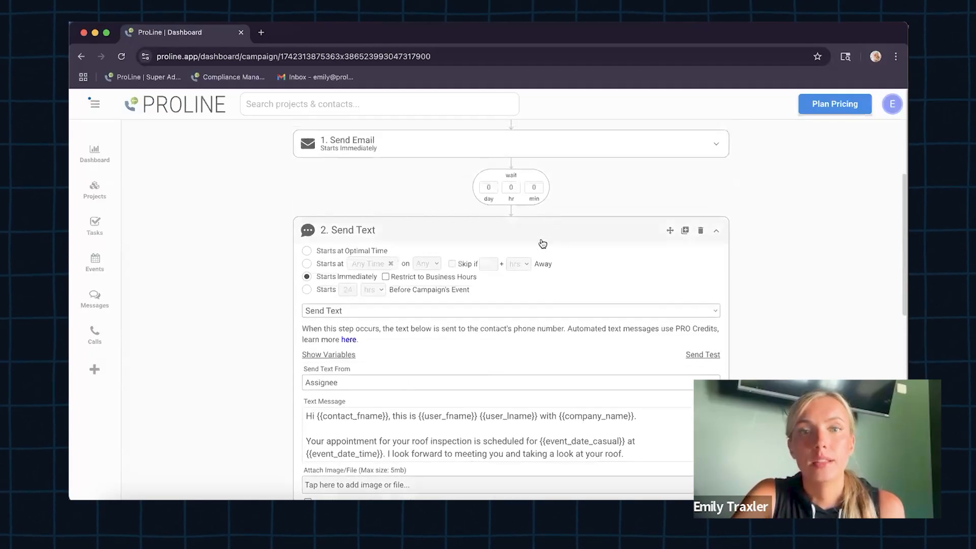
left_click(538, 230)
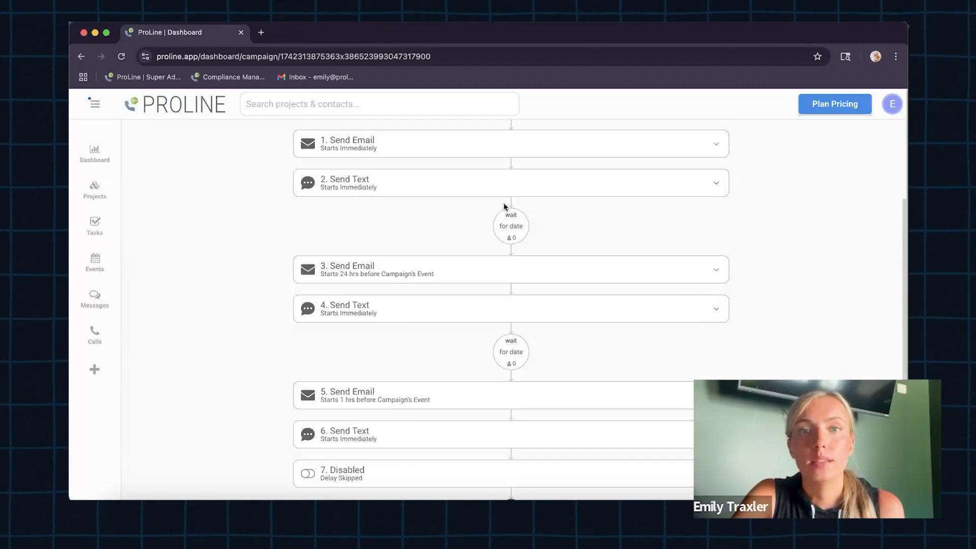
- View the delayed contacts waiting for step 3 and for step 1, closing each list
left_click(513, 227)
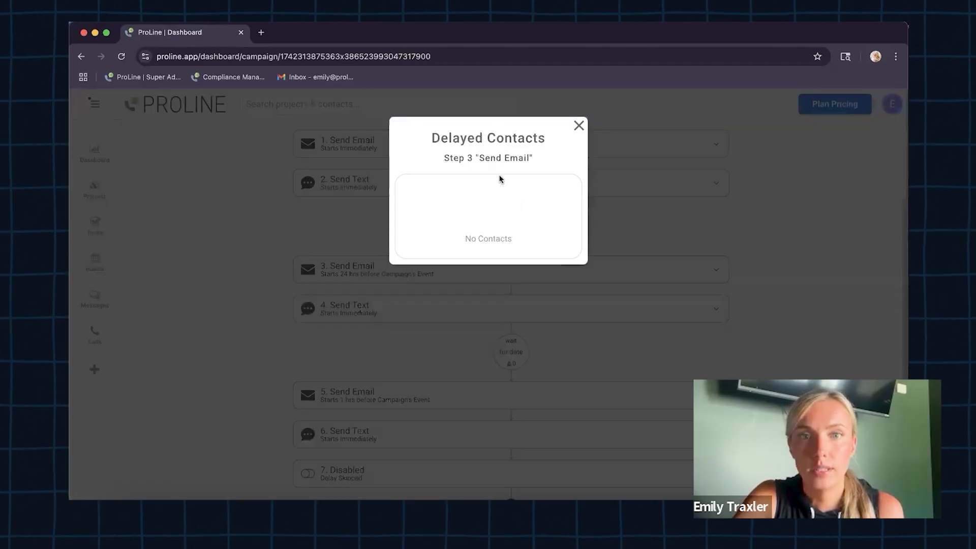
left_click(580, 124)
scroll(559, 206, "down", 1)
scroll(538, 254, "up", 4)
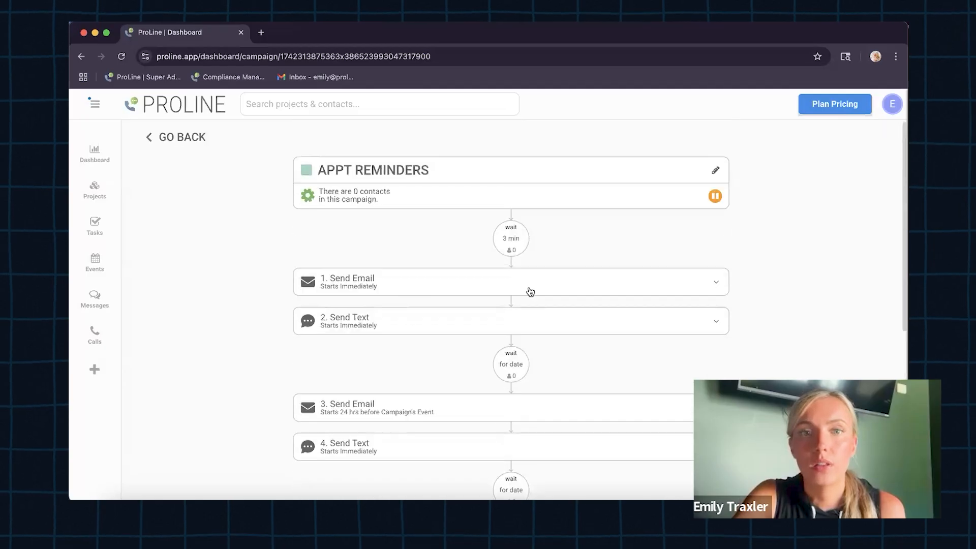
left_click(518, 247)
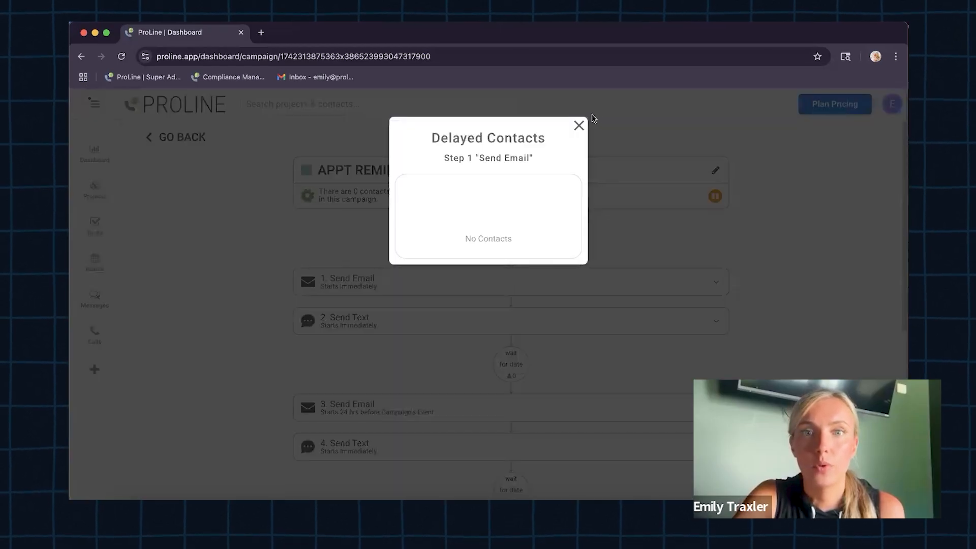
left_click(578, 125)
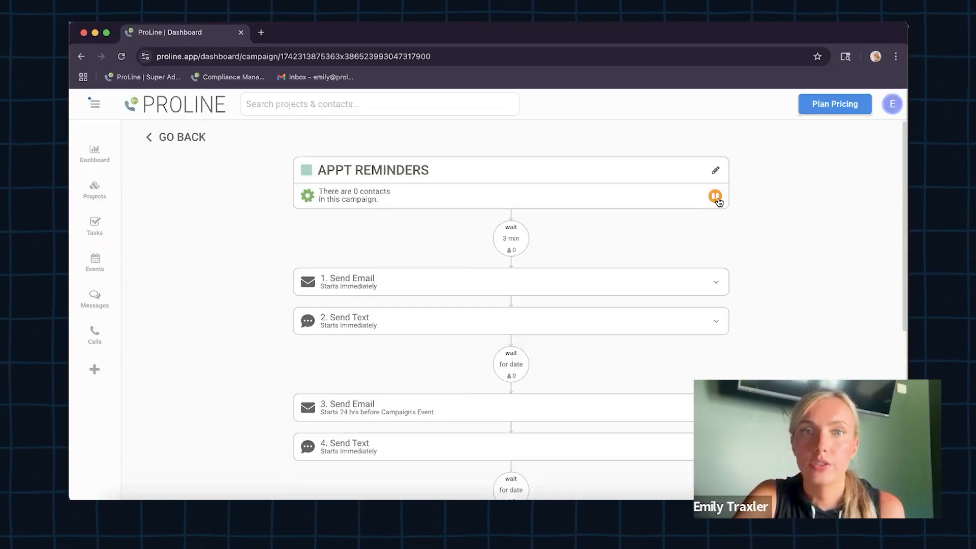
- Examine the full APPT REMINDERS sequence, including the waits before steps 3 and 5 and the end-of-campaign action
scroll(492, 296, "down", 3)
scroll(491, 297, "down", 4)
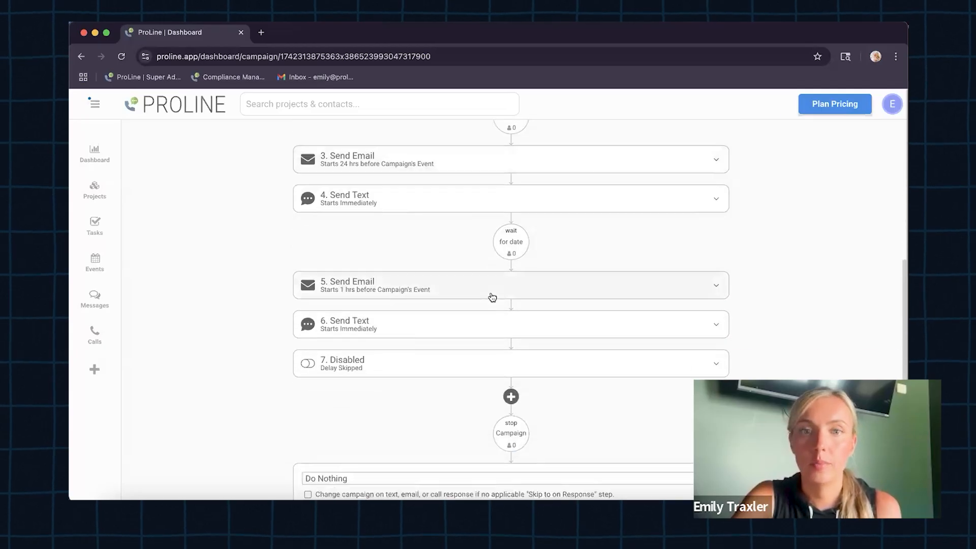
scroll(511, 414, "down", 1)
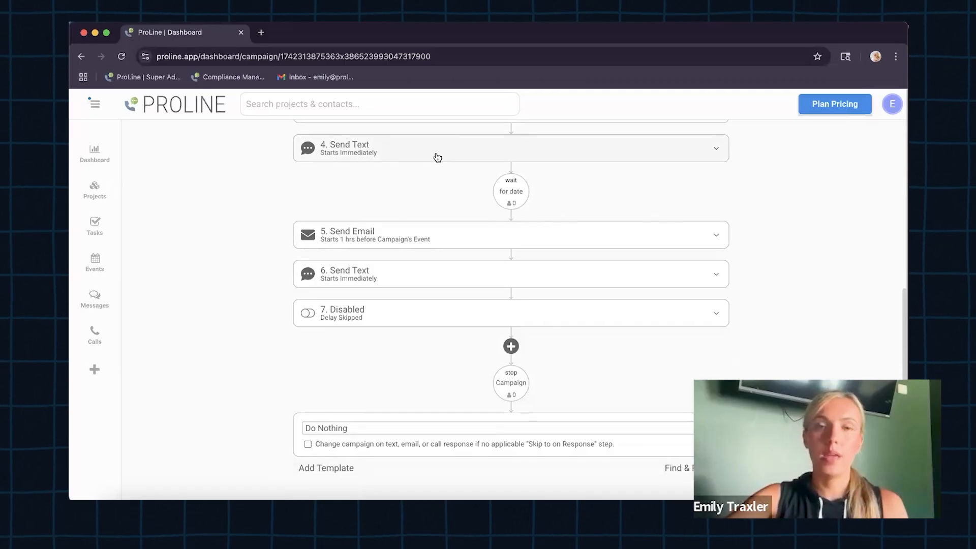
scroll(422, 234, "up", 6)
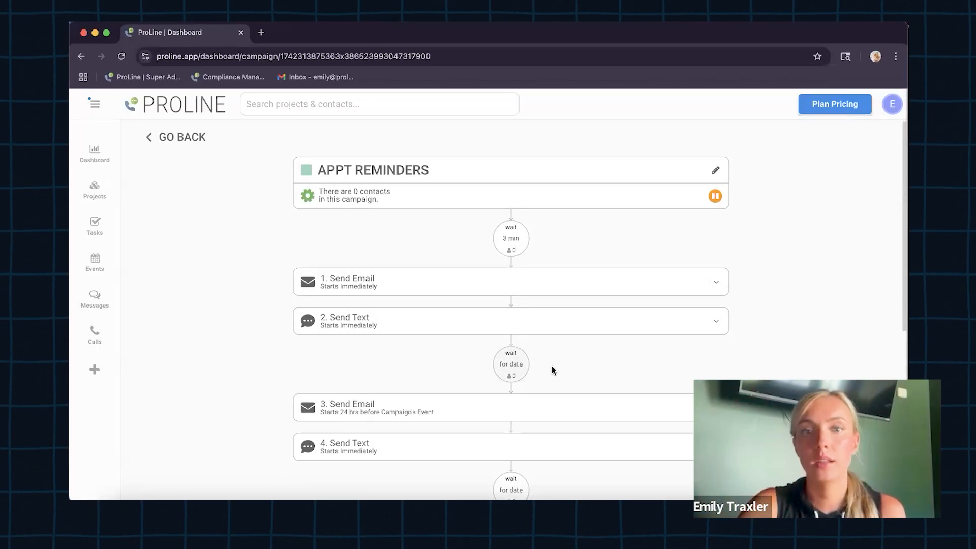
scroll(552, 370, "down", 4)
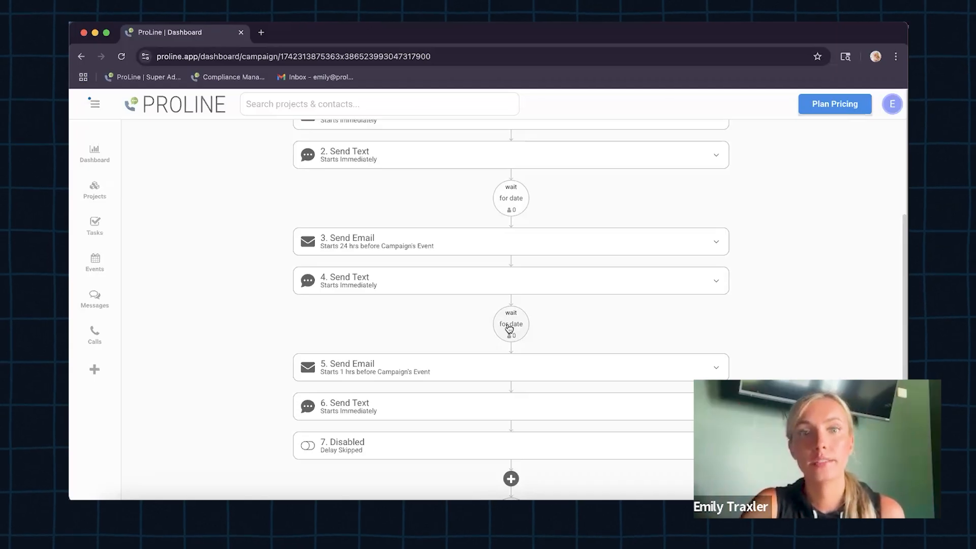
scroll(509, 328, "down", 1)
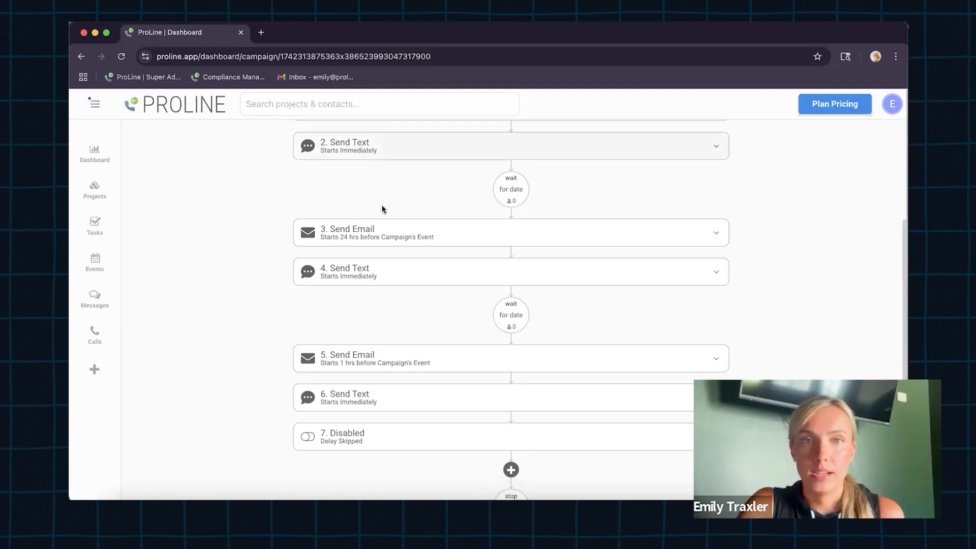
scroll(382, 208, "up", 3)
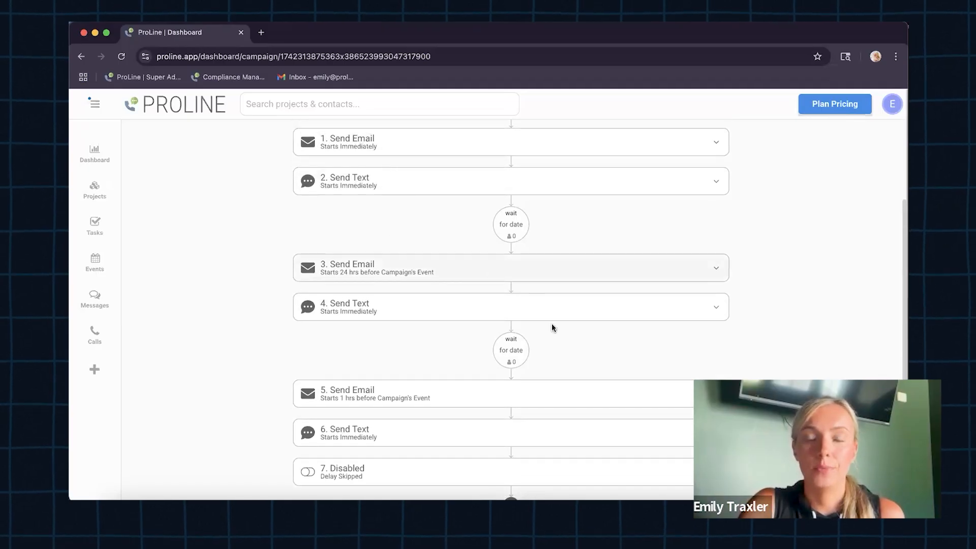
scroll(559, 352, "down", 1)
scroll(559, 353, "up", 5)
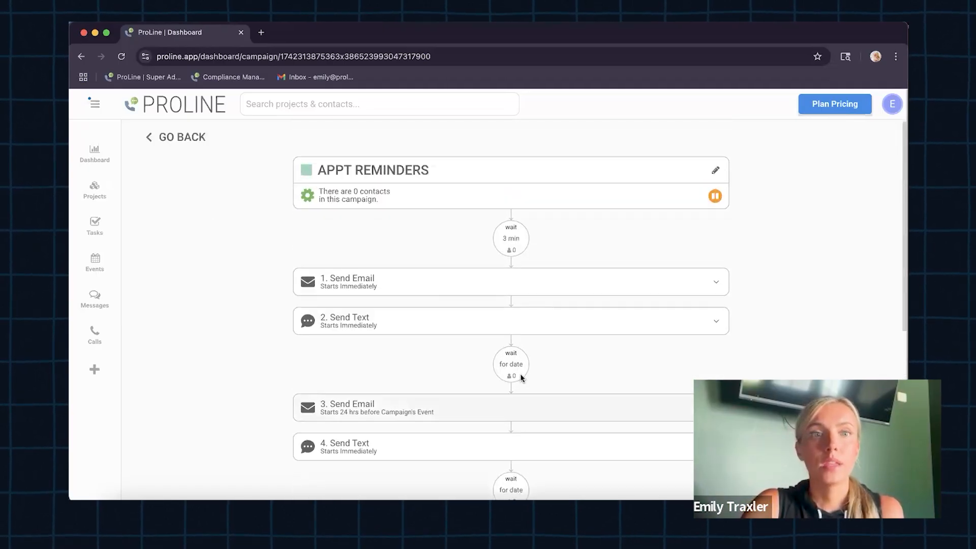
- Return to the JOB UPDATES campaigns and view the New Campaign template options, cancelling without creating one
left_click(184, 136)
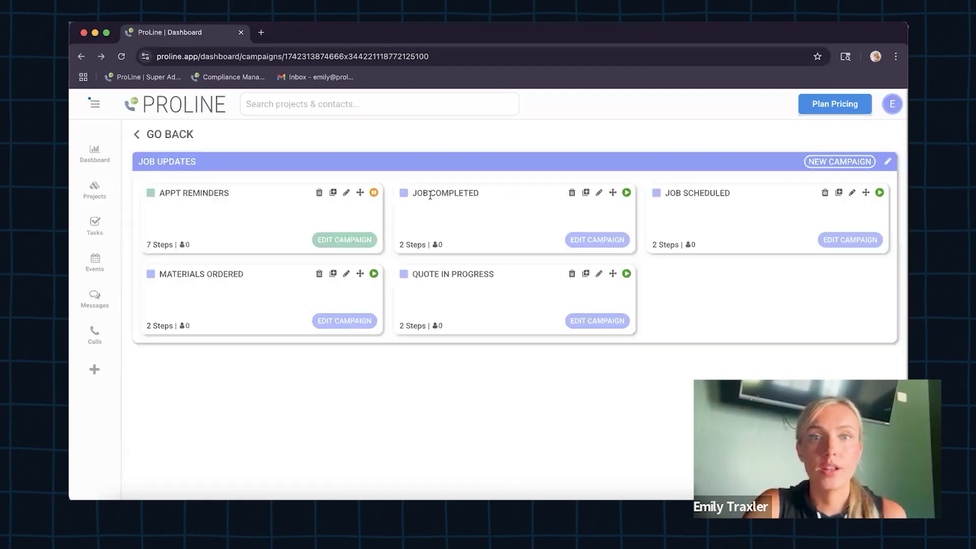
left_click(840, 163)
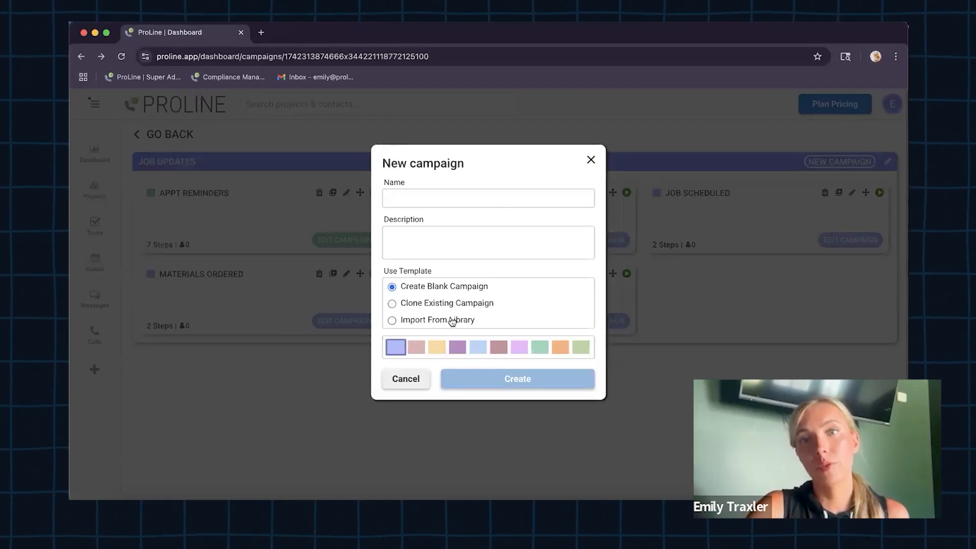
left_click(406, 380)
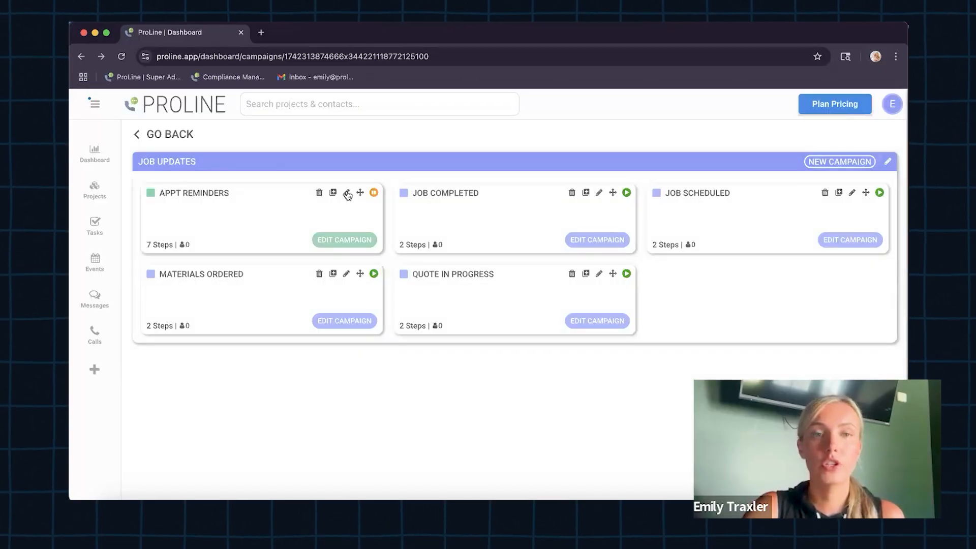
- Reopen the APPT REMINDERS campaign for editing and add a new step 8 at the end of its sequence
left_click(352, 243)
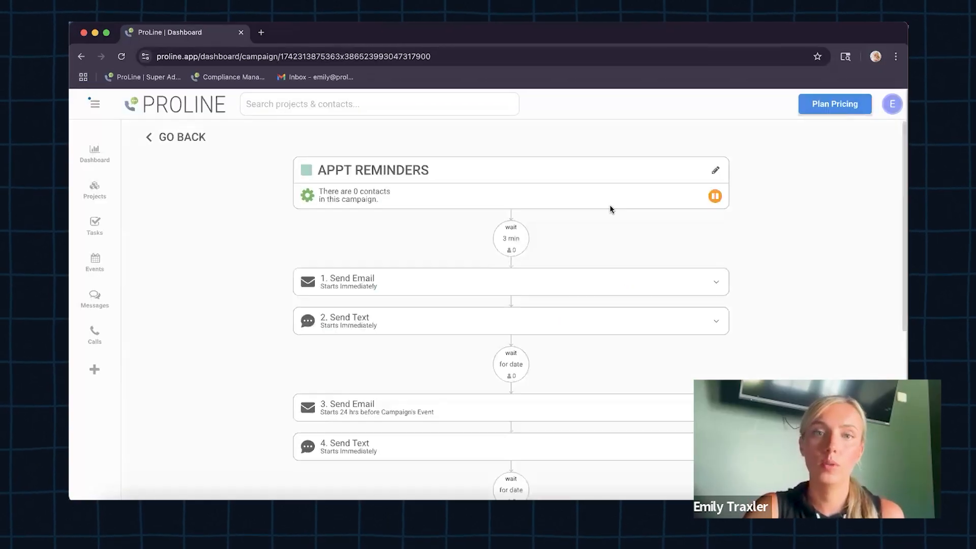
scroll(694, 206, "down", 6)
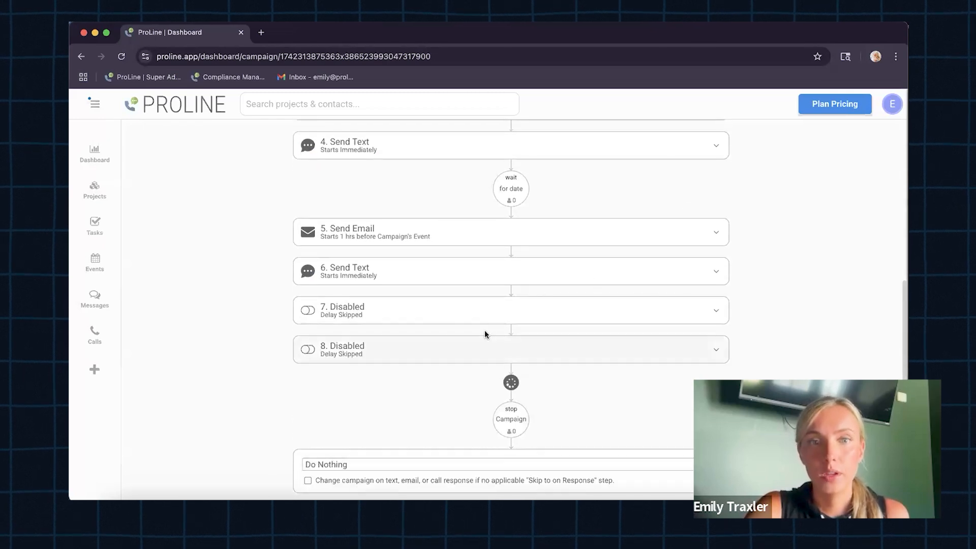
left_click(523, 348)
- Look through all the action types available for step 8, leaving it set to Disabled
left_click(496, 369)
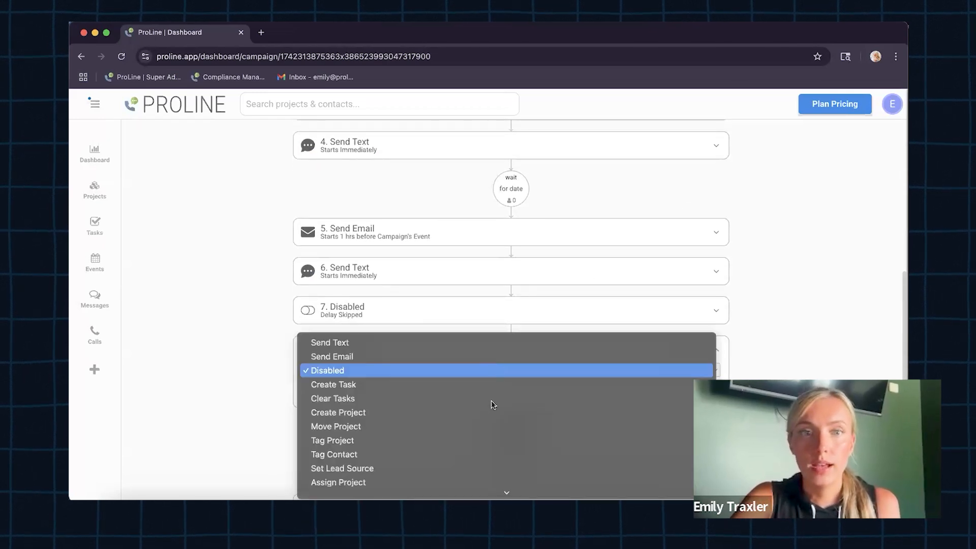
scroll(491, 401, "down", 4)
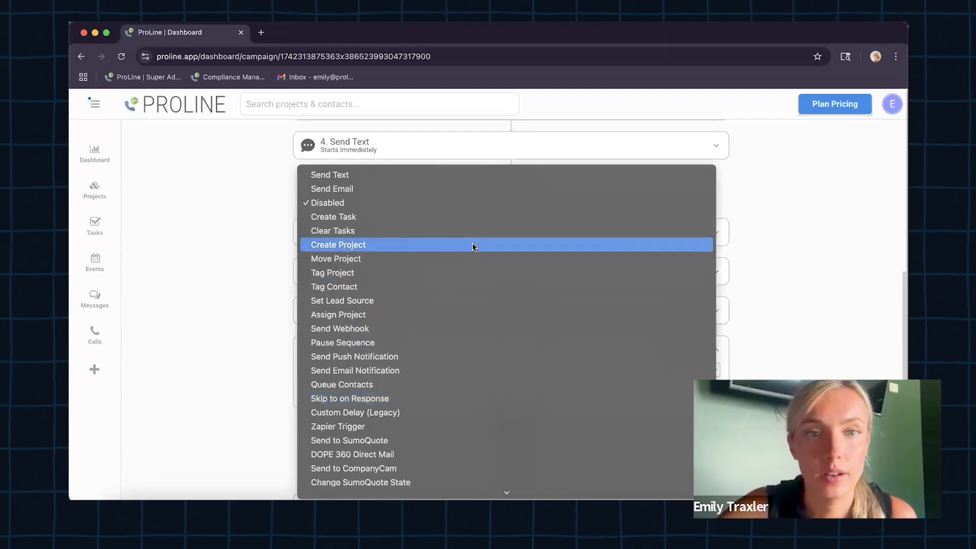
scroll(472, 247, "down", 1)
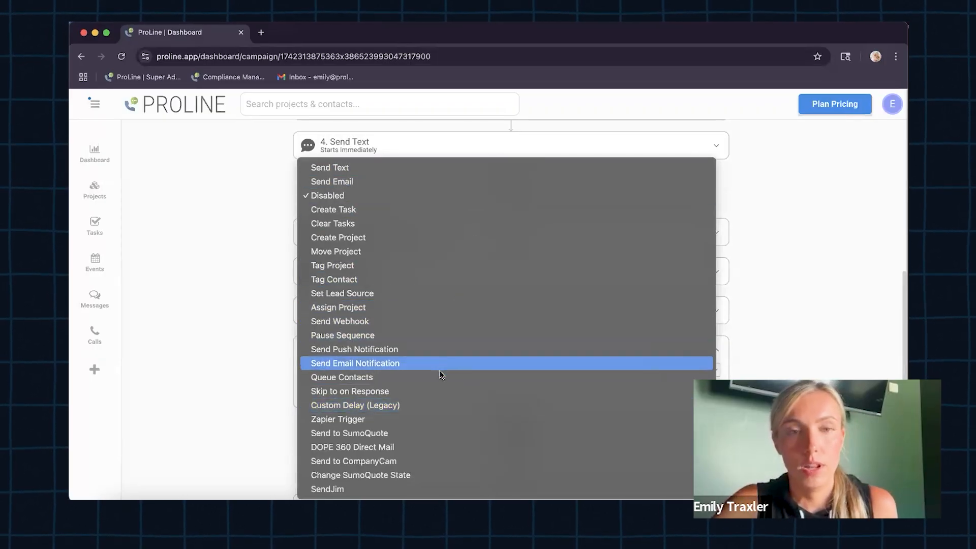
left_click(213, 371)
- Review the sources and ProLine Library templates for adding steps to APPT REMINDERS, cancelling without adding any
scroll(403, 346, "down", 3)
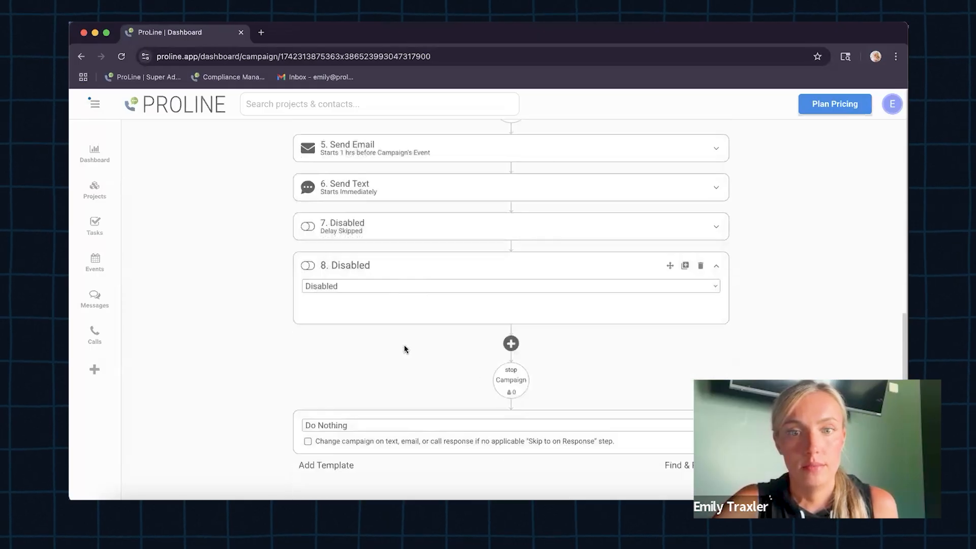
left_click(333, 466)
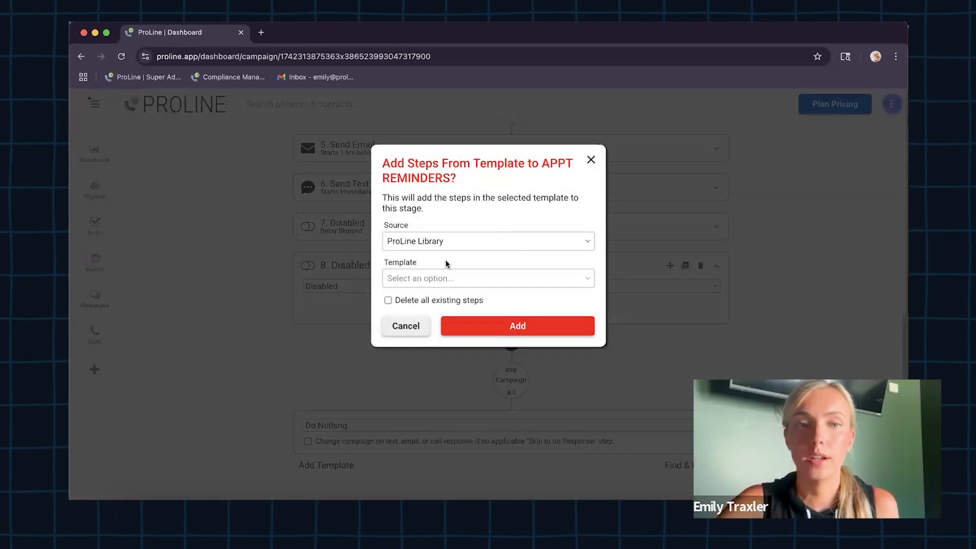
left_click(479, 242)
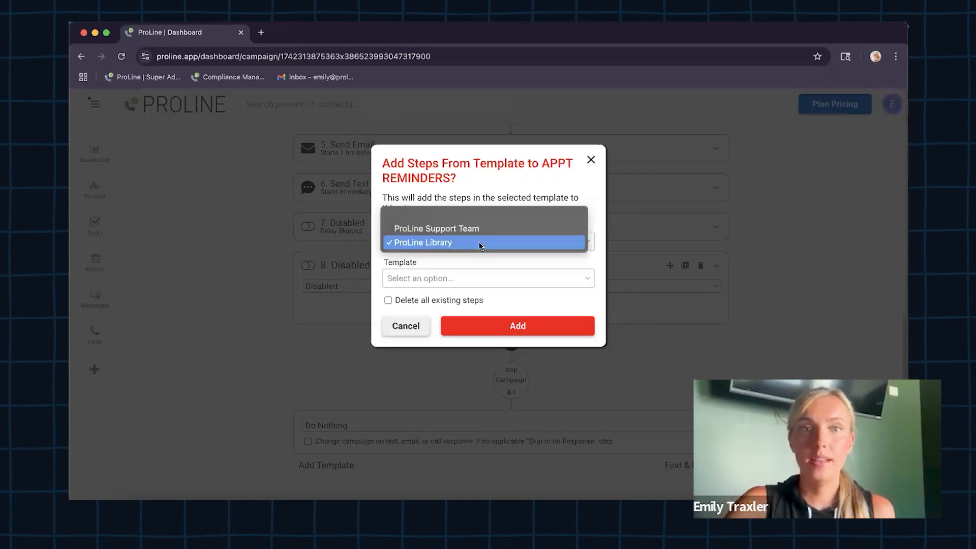
left_click(495, 188)
left_click(496, 279)
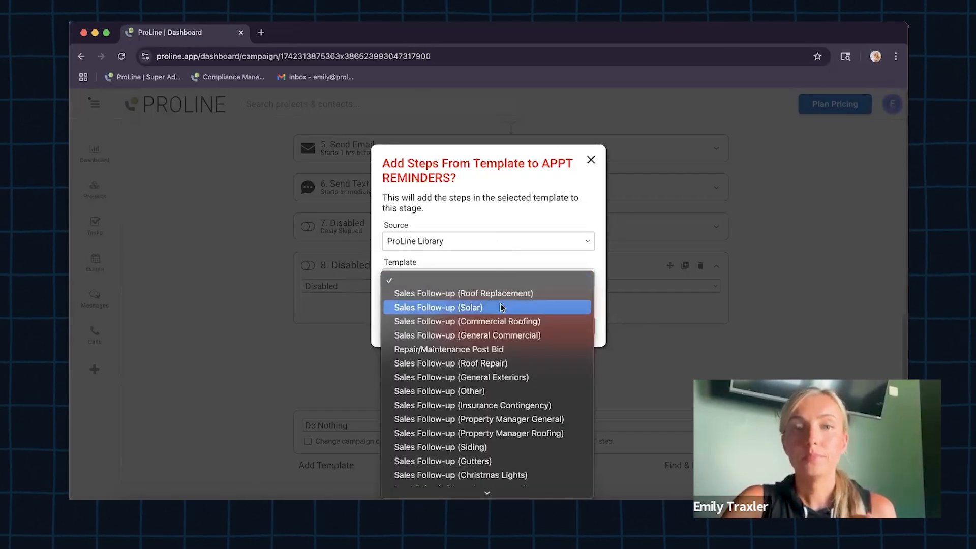
left_click(525, 230)
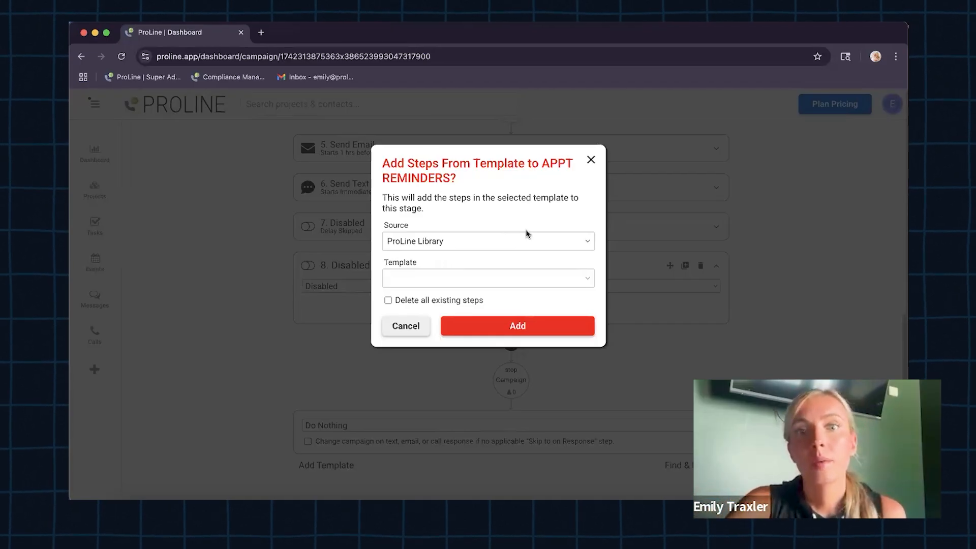
left_click(534, 278)
scroll(528, 320, "down", 5)
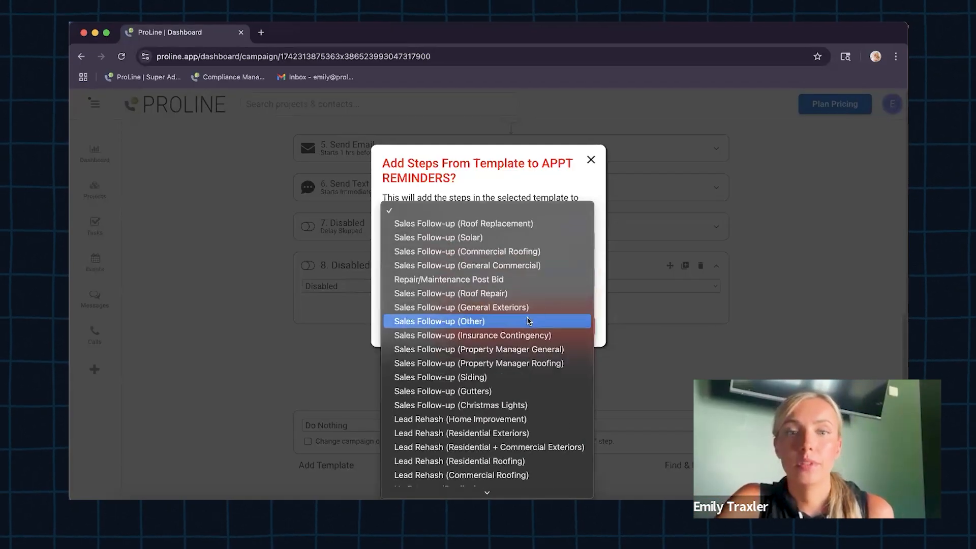
left_click(602, 274)
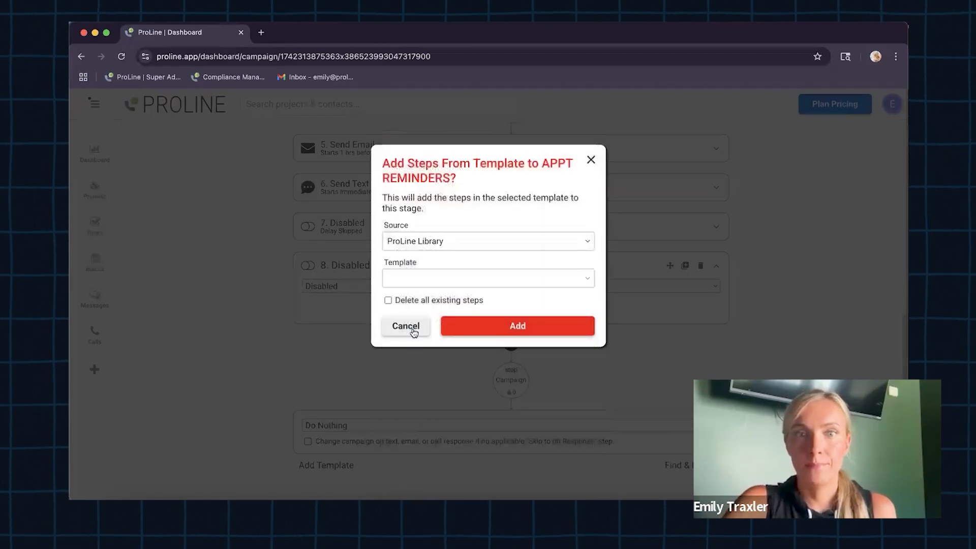
left_click(414, 331)
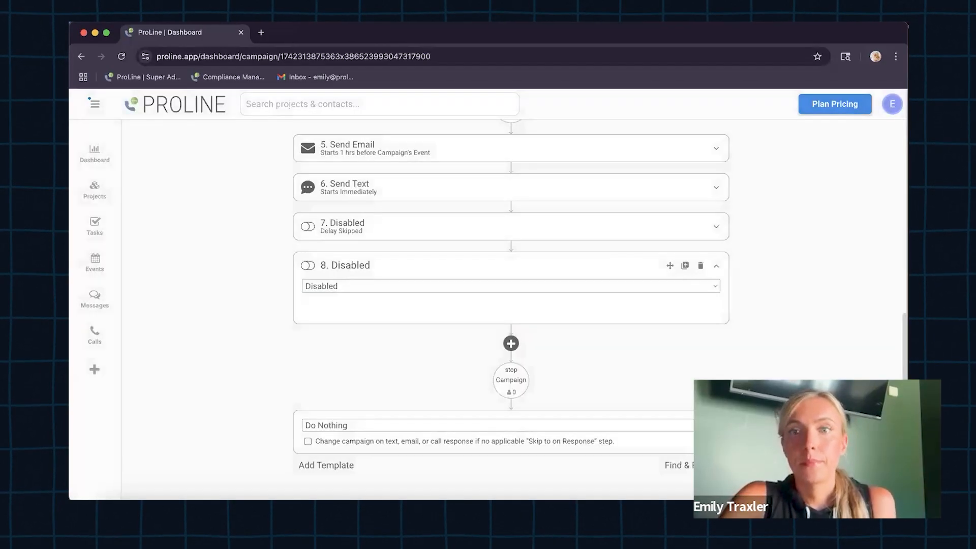